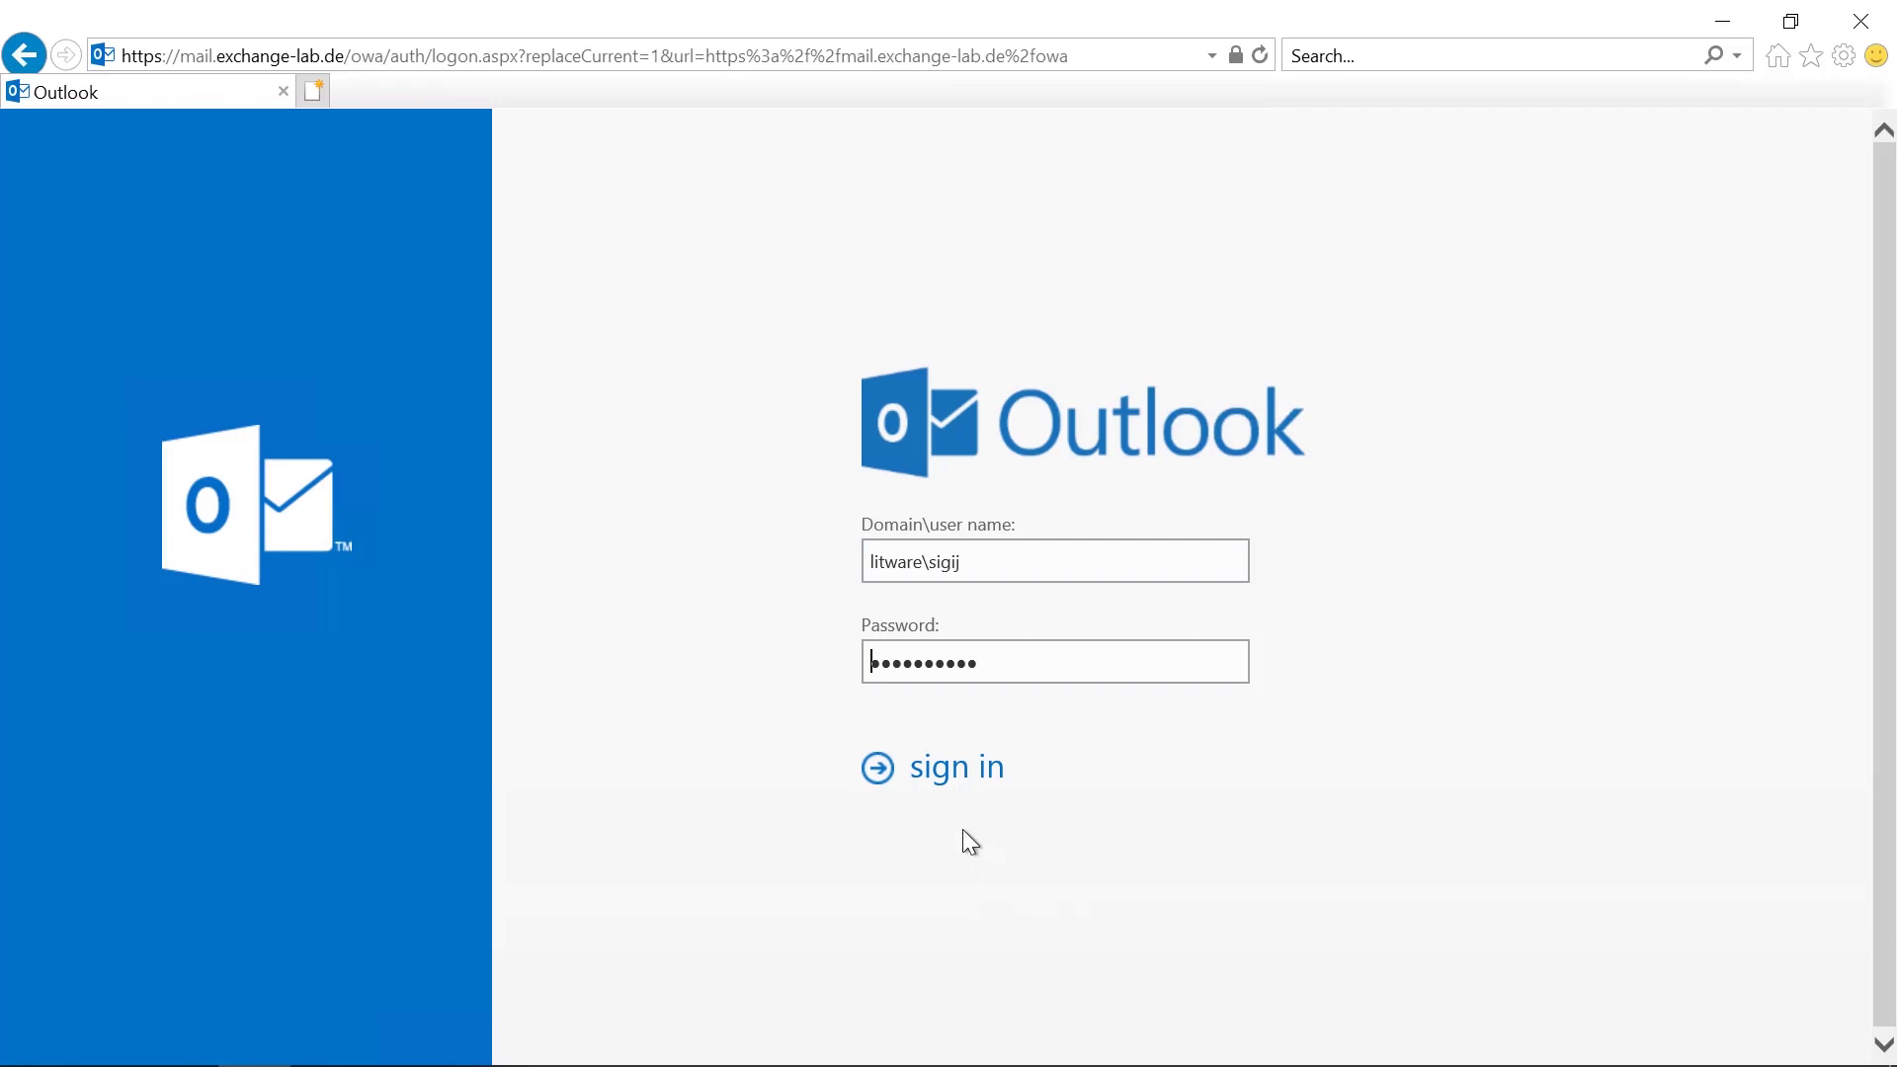
# Step: Sign in and open Automatic replies from the Settings gear menu
pyautogui.click(940, 770)
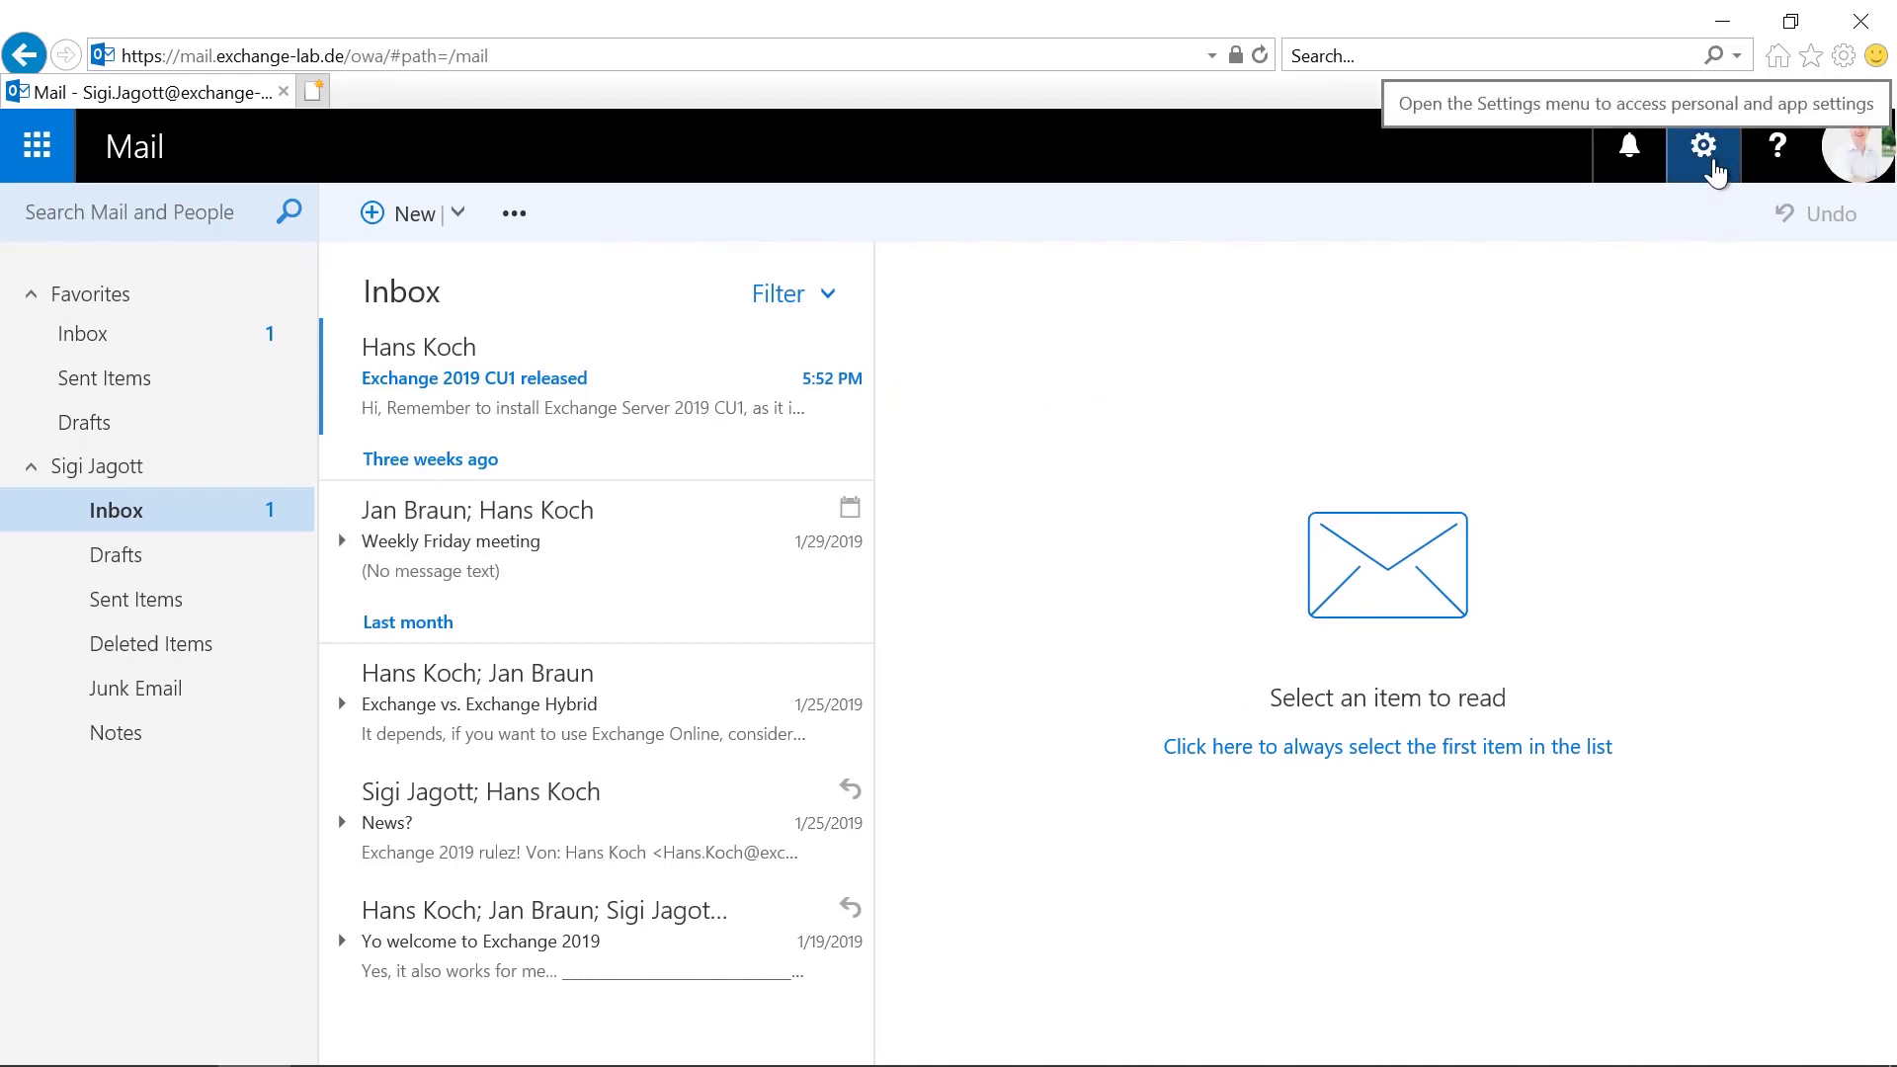
pyautogui.click(1714, 173)
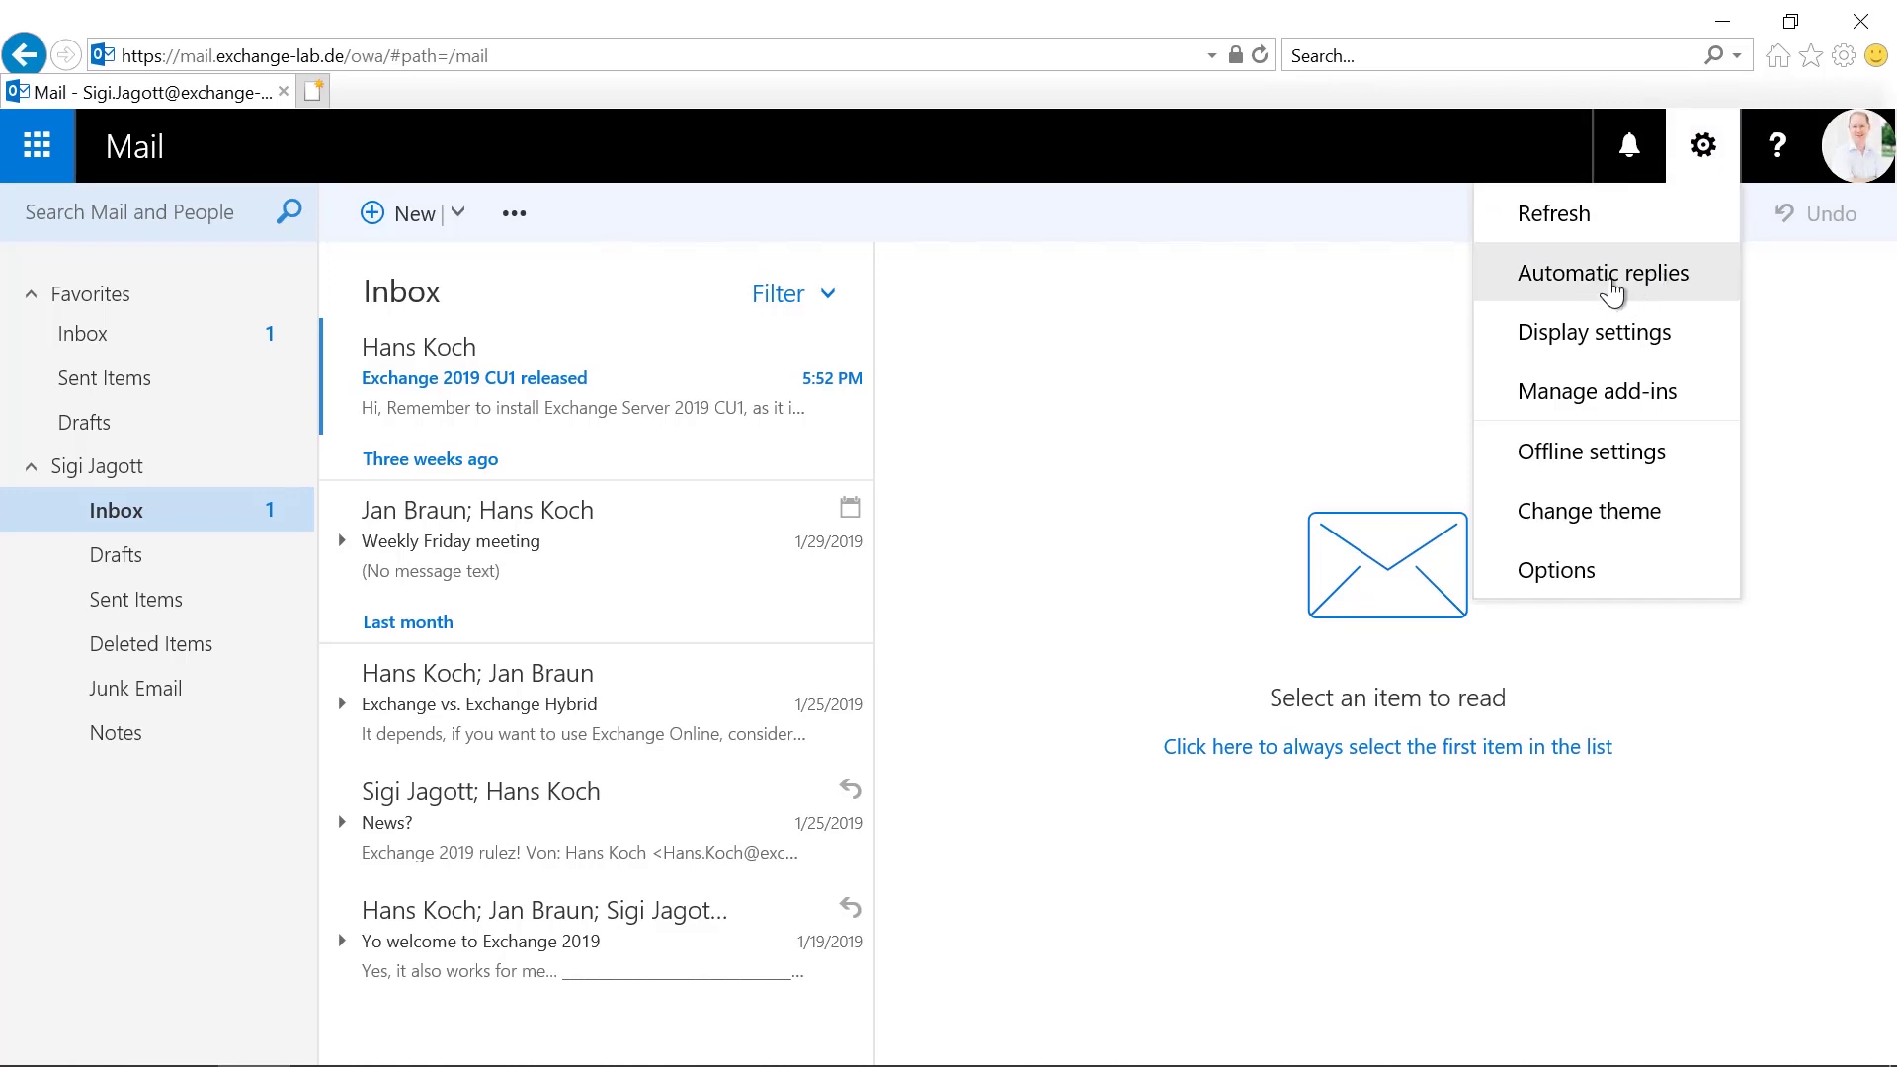
pyautogui.click(1608, 286)
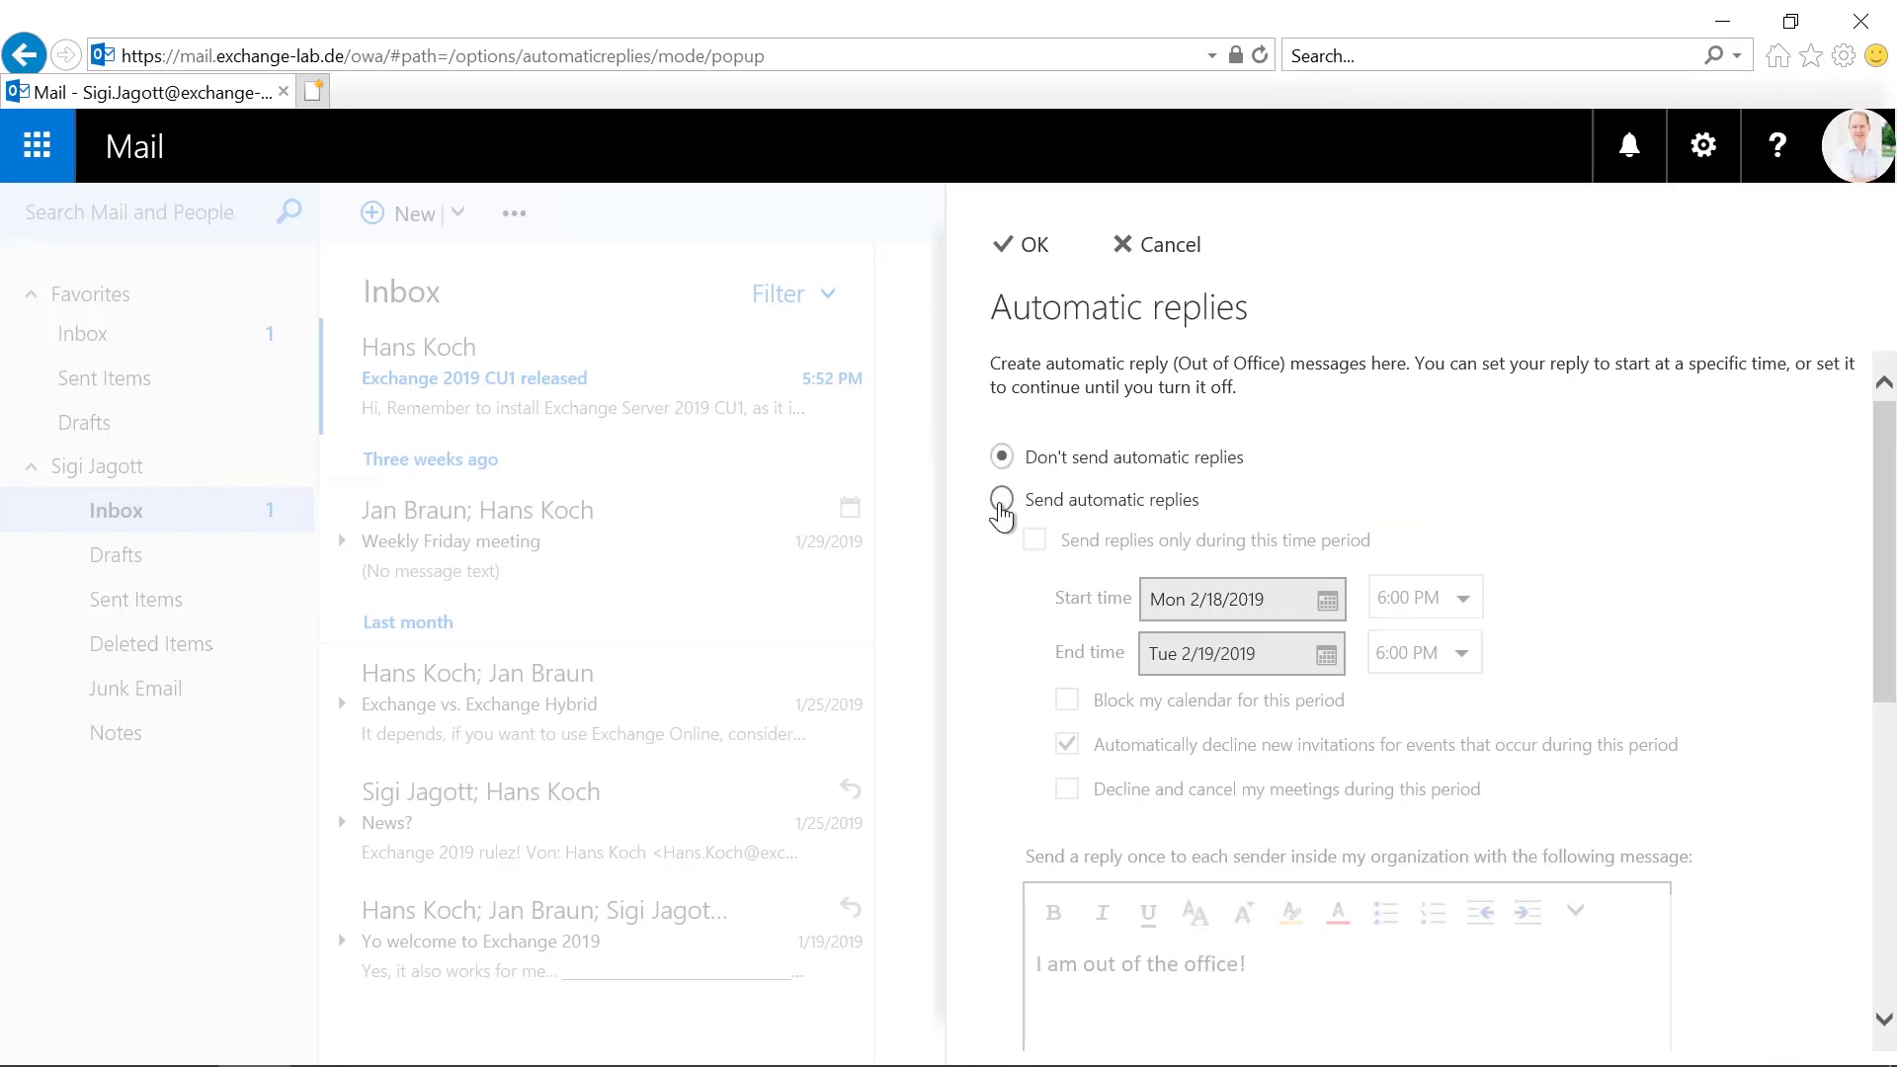
# Step: Turn on automatic replies for a set period ending Sat 2/23/2019
pyautogui.click(1000, 503)
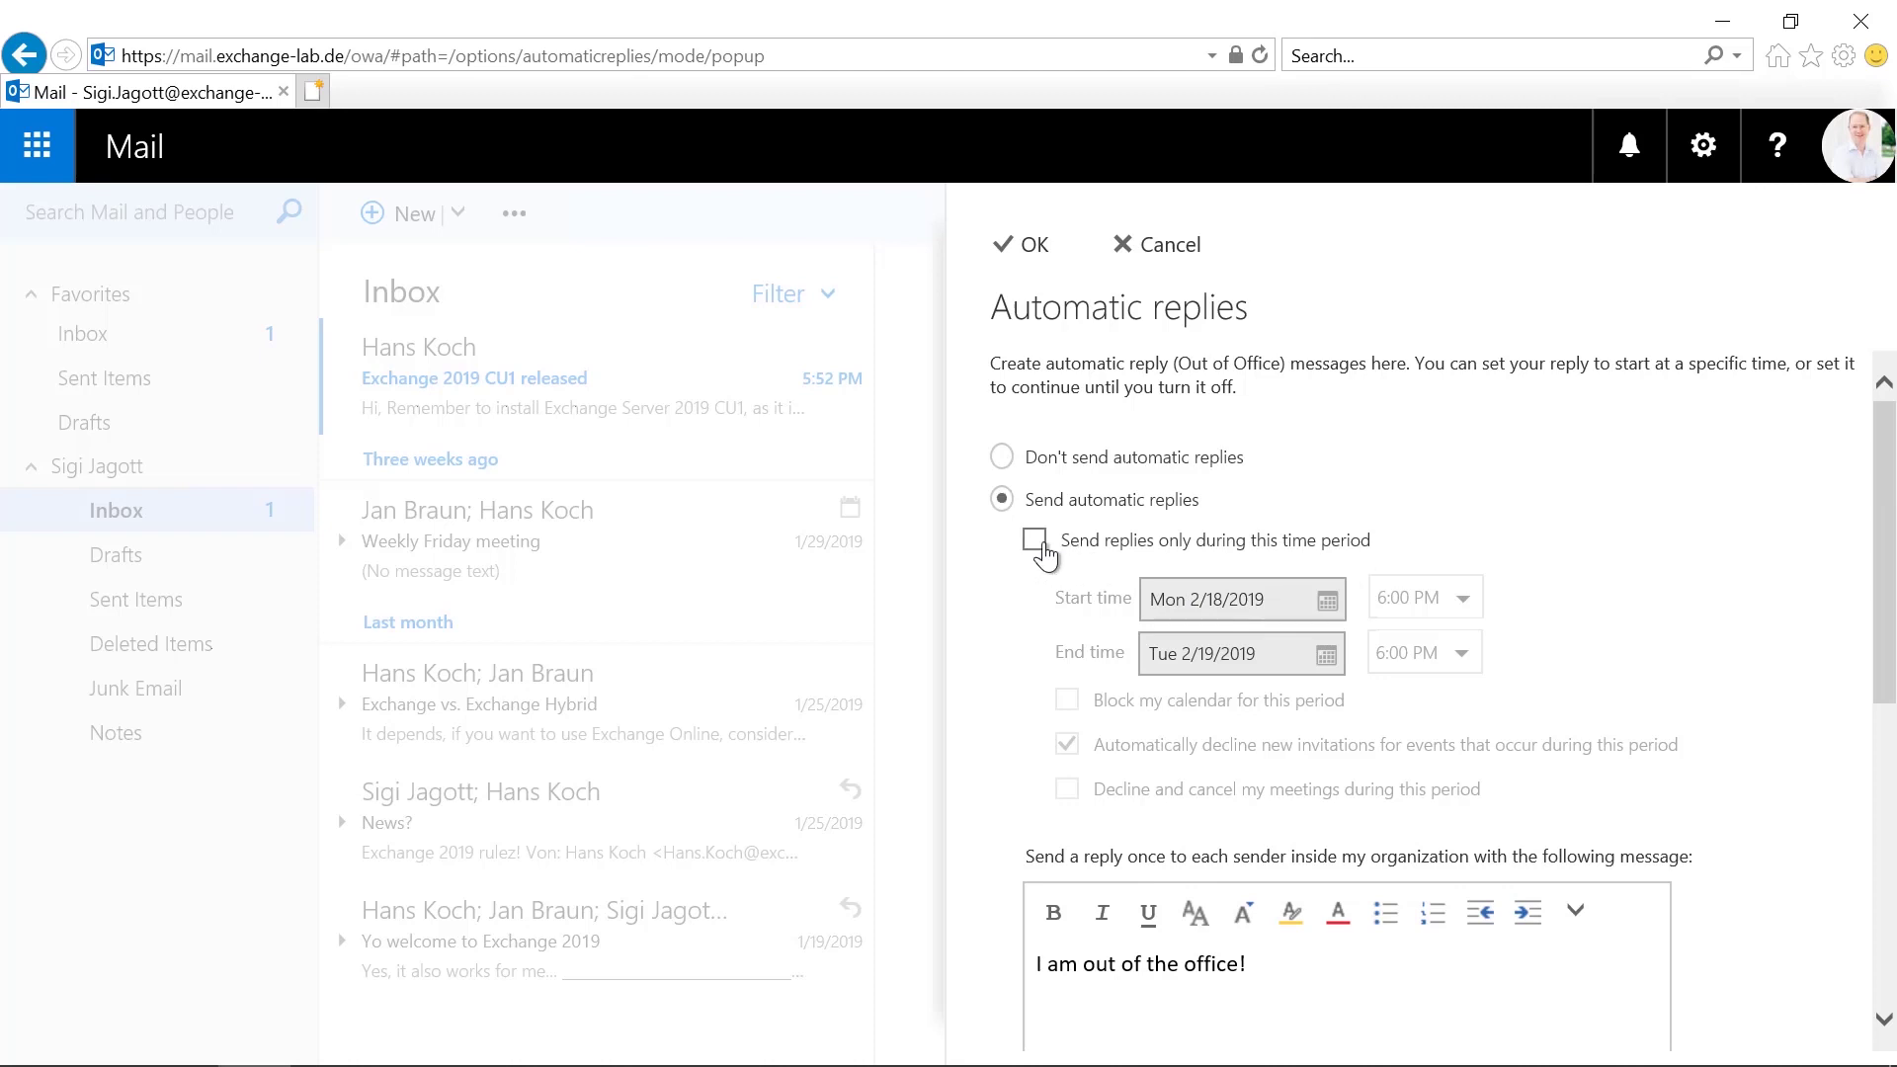
pyautogui.click(1035, 544)
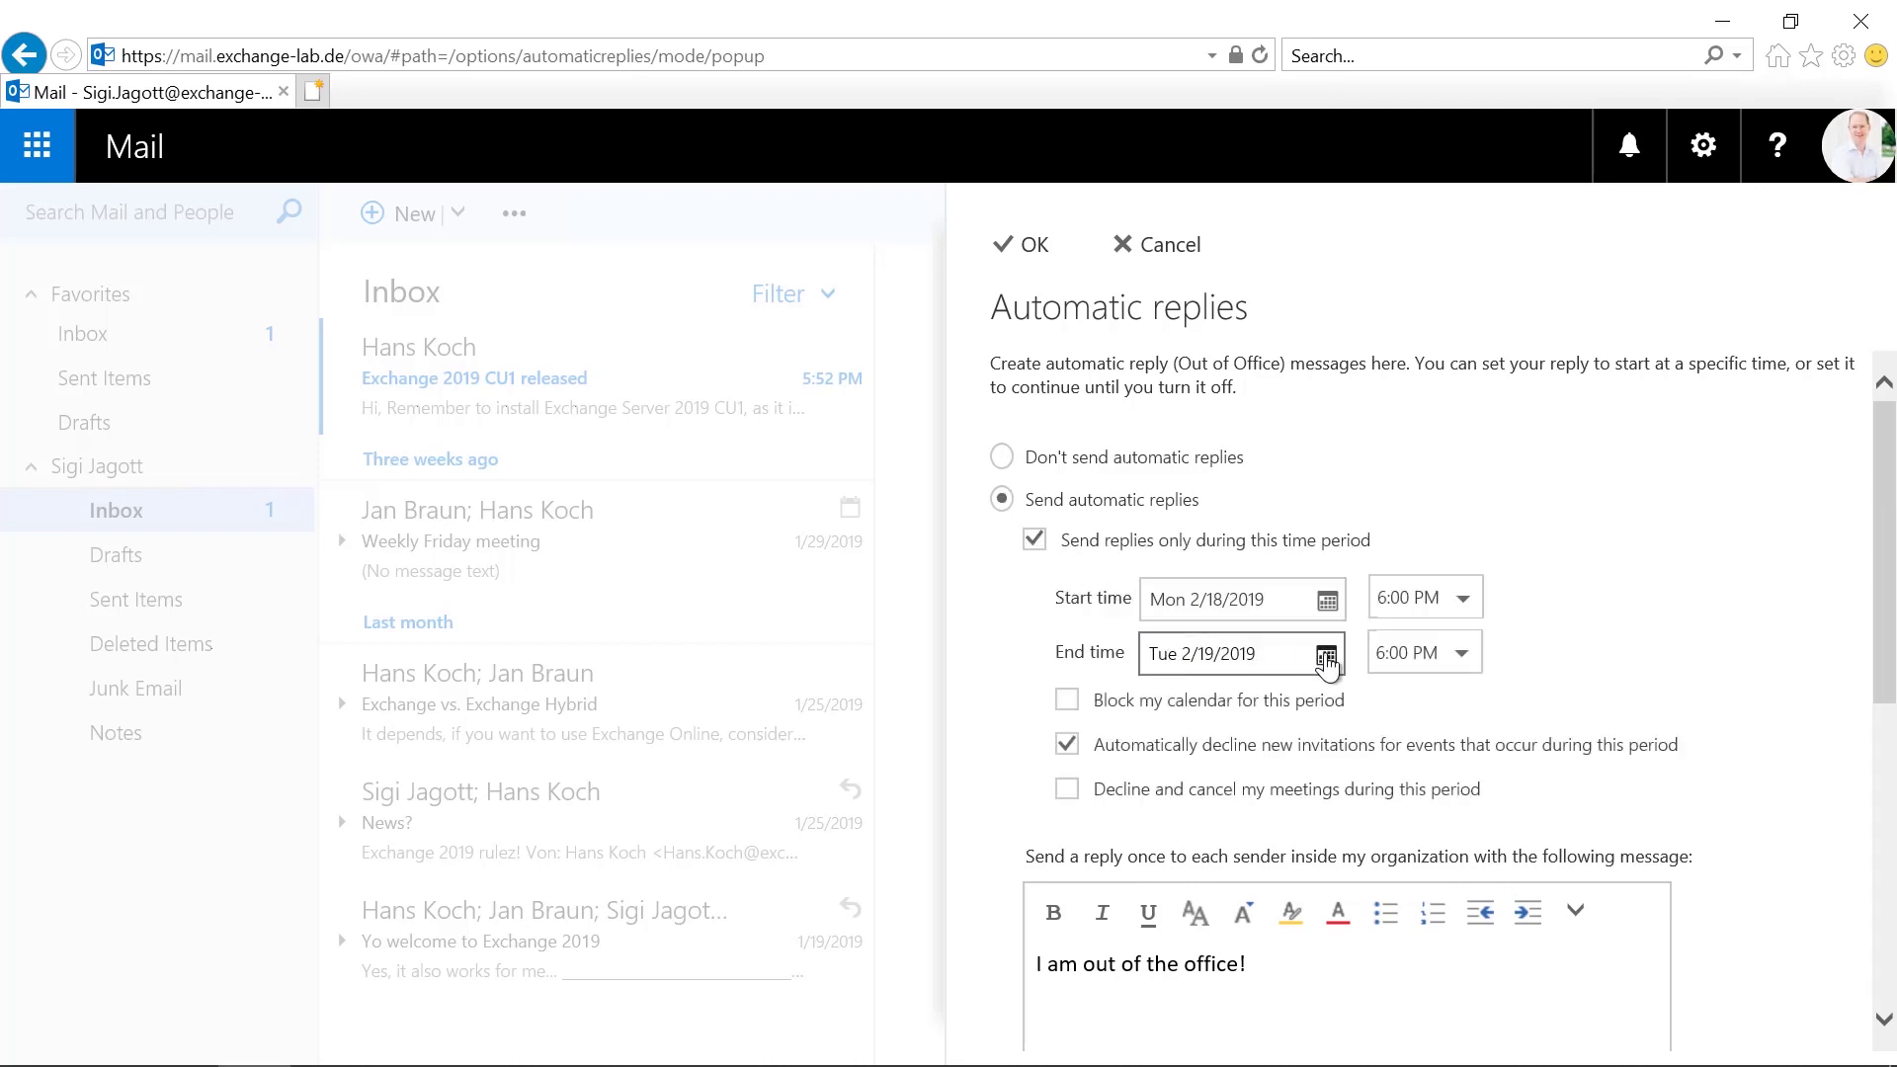
pyautogui.click(1326, 655)
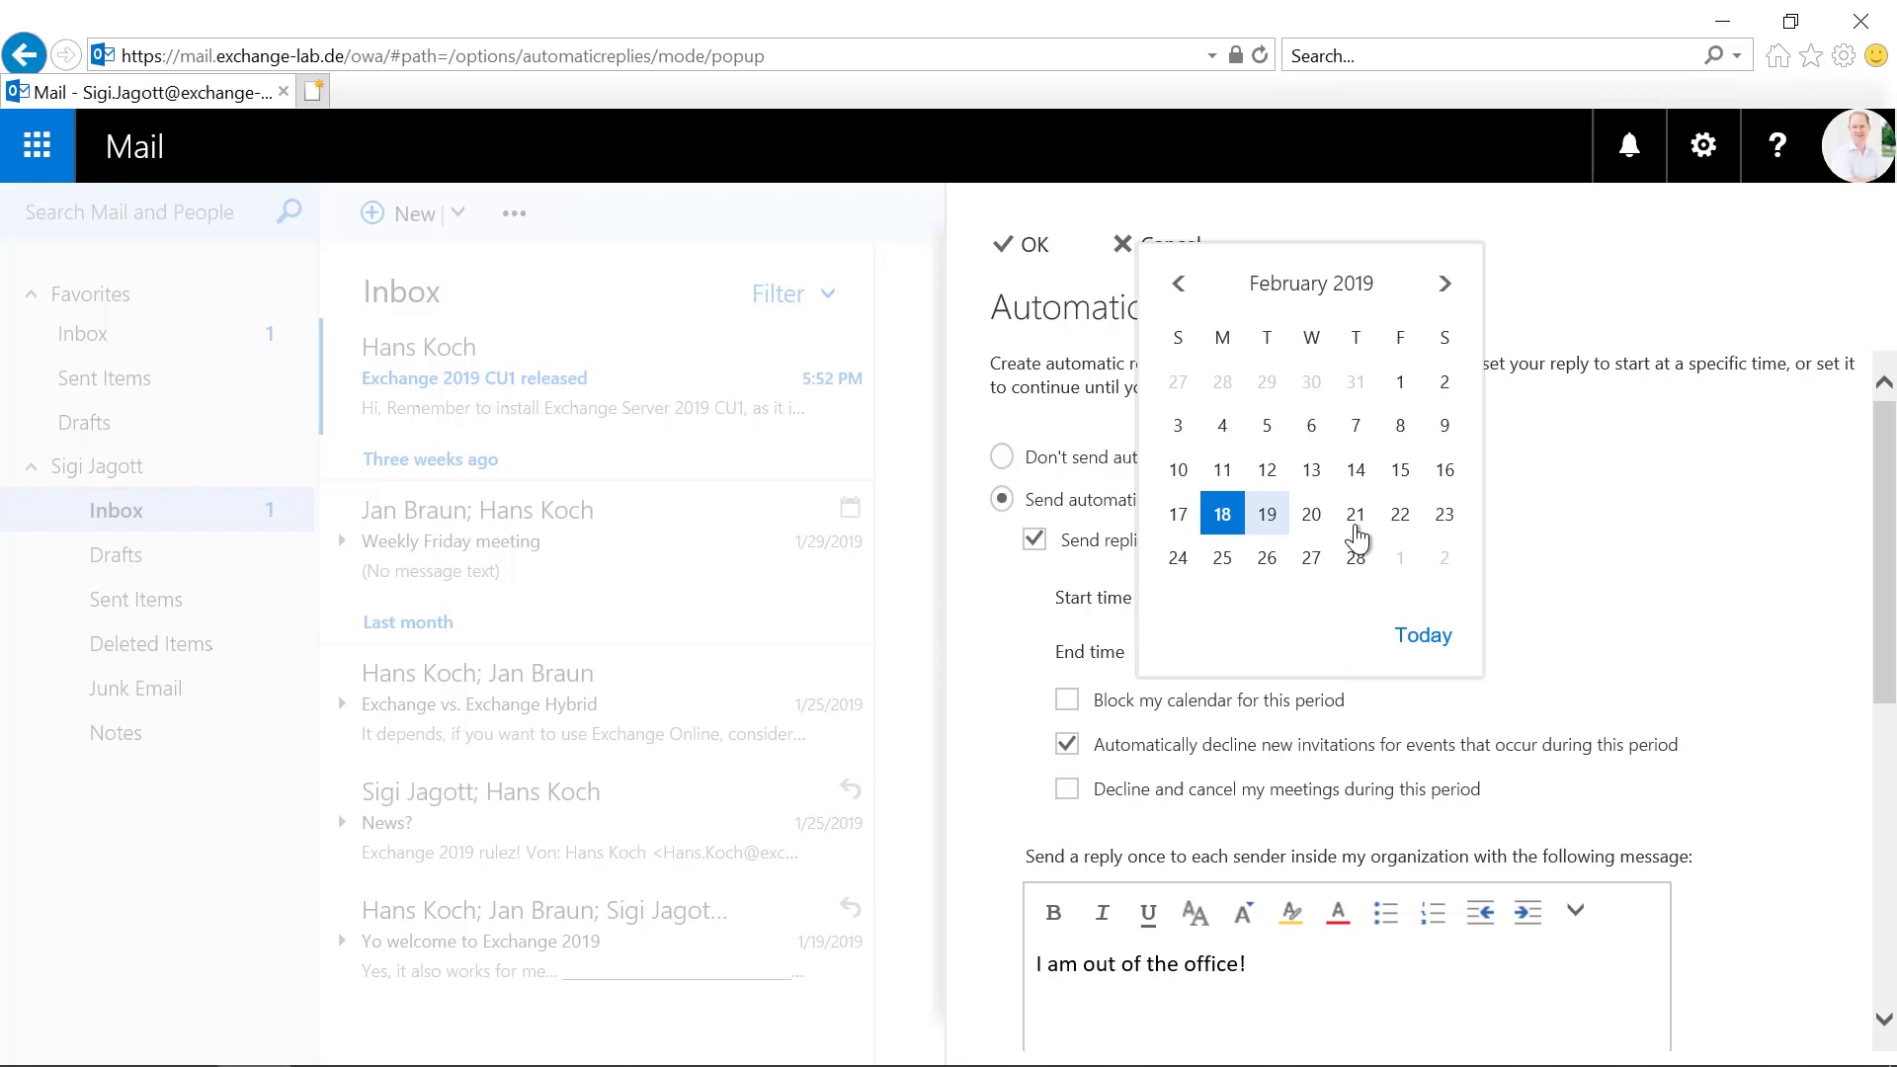
pyautogui.click(1445, 513)
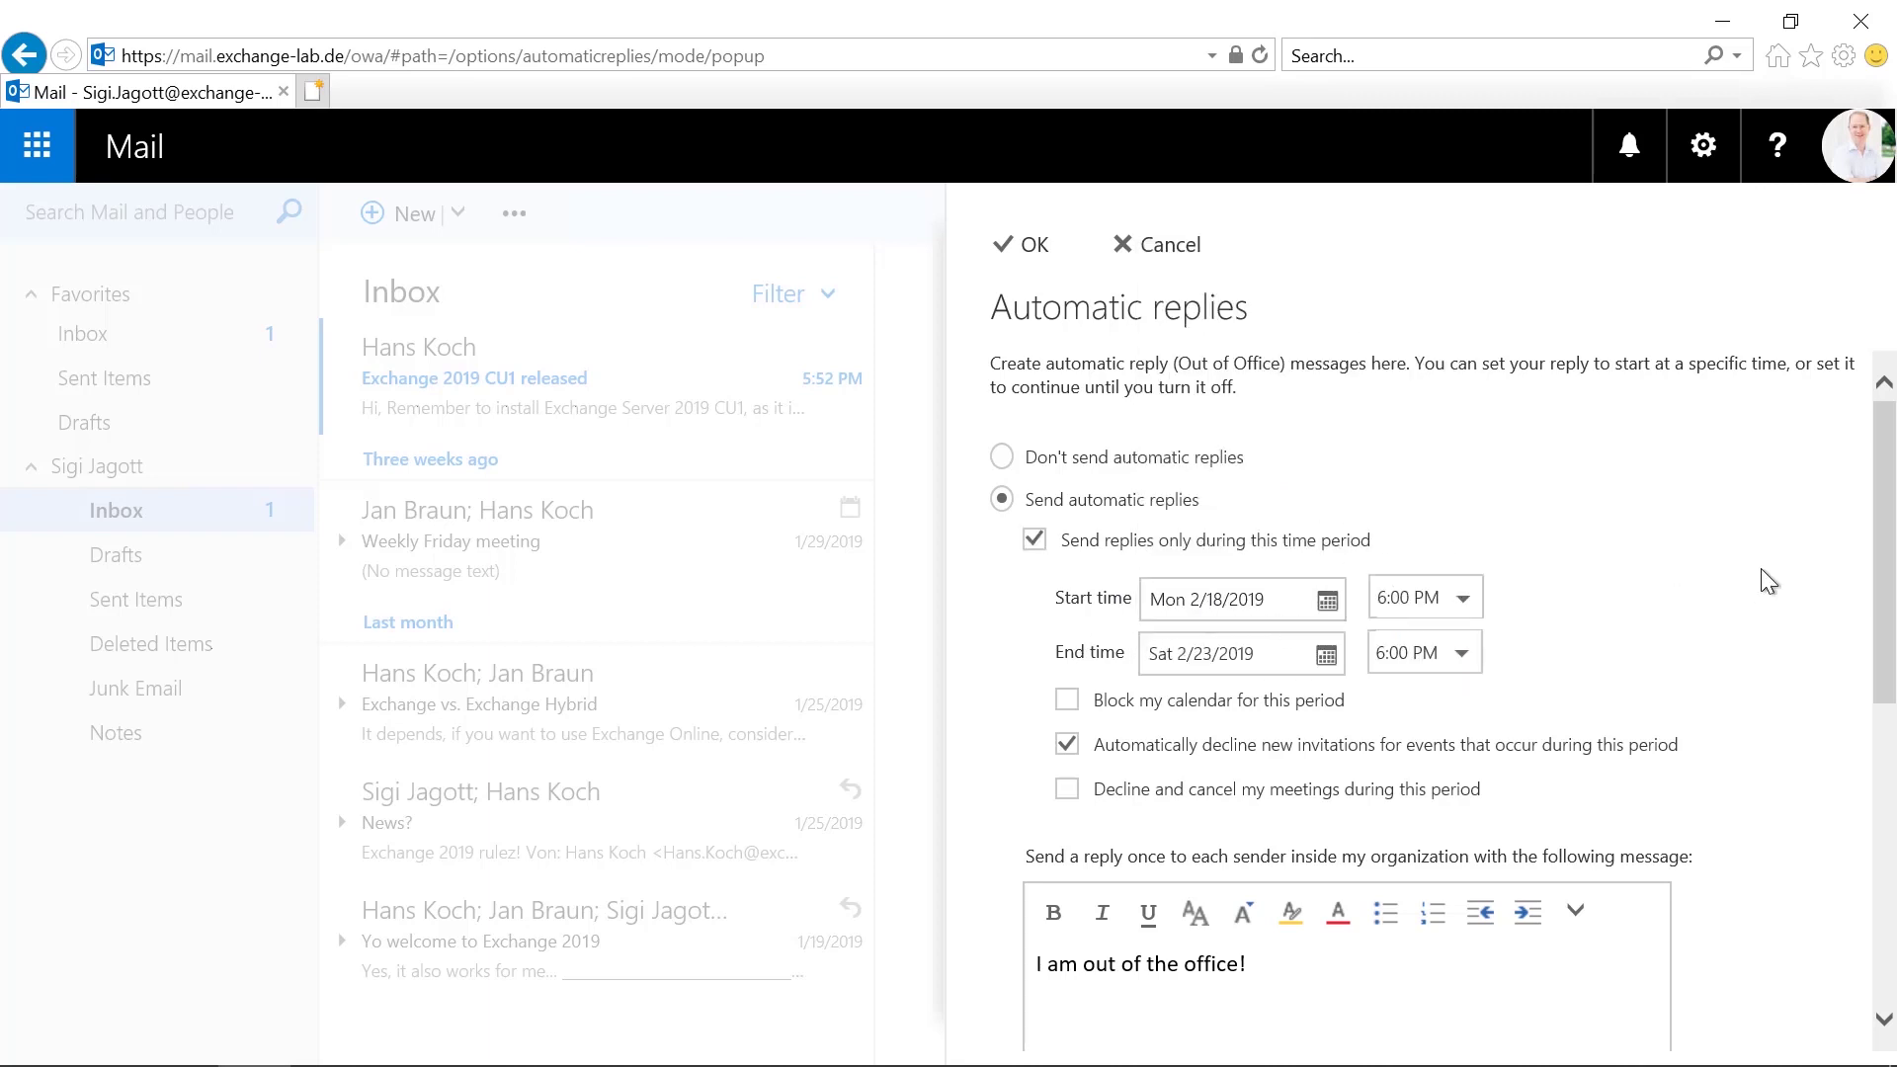
pyautogui.moveTo(1887, 508); pyautogui.dragTo(1886, 602)
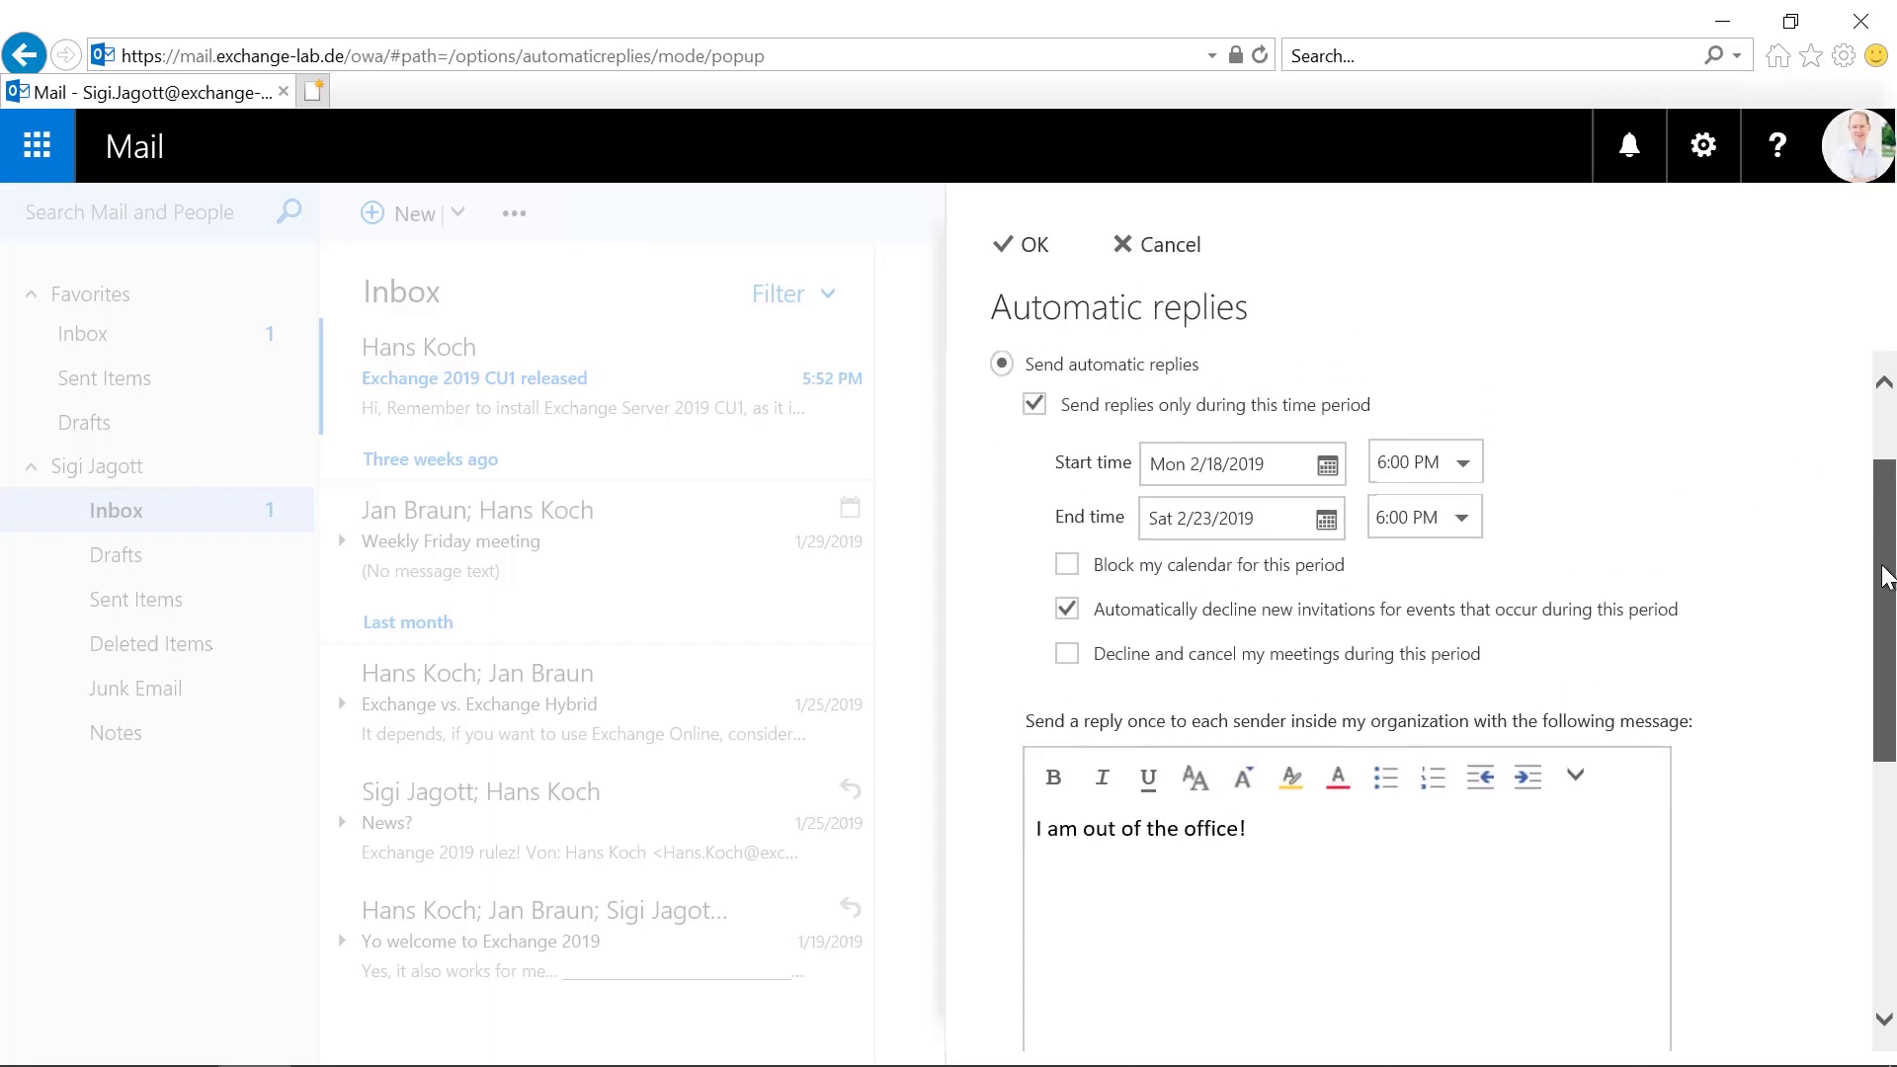
# Step: Block the calendar for that period with the title 'Vacation'
pyautogui.click(1181, 576)
pyautogui.click(1250, 639)
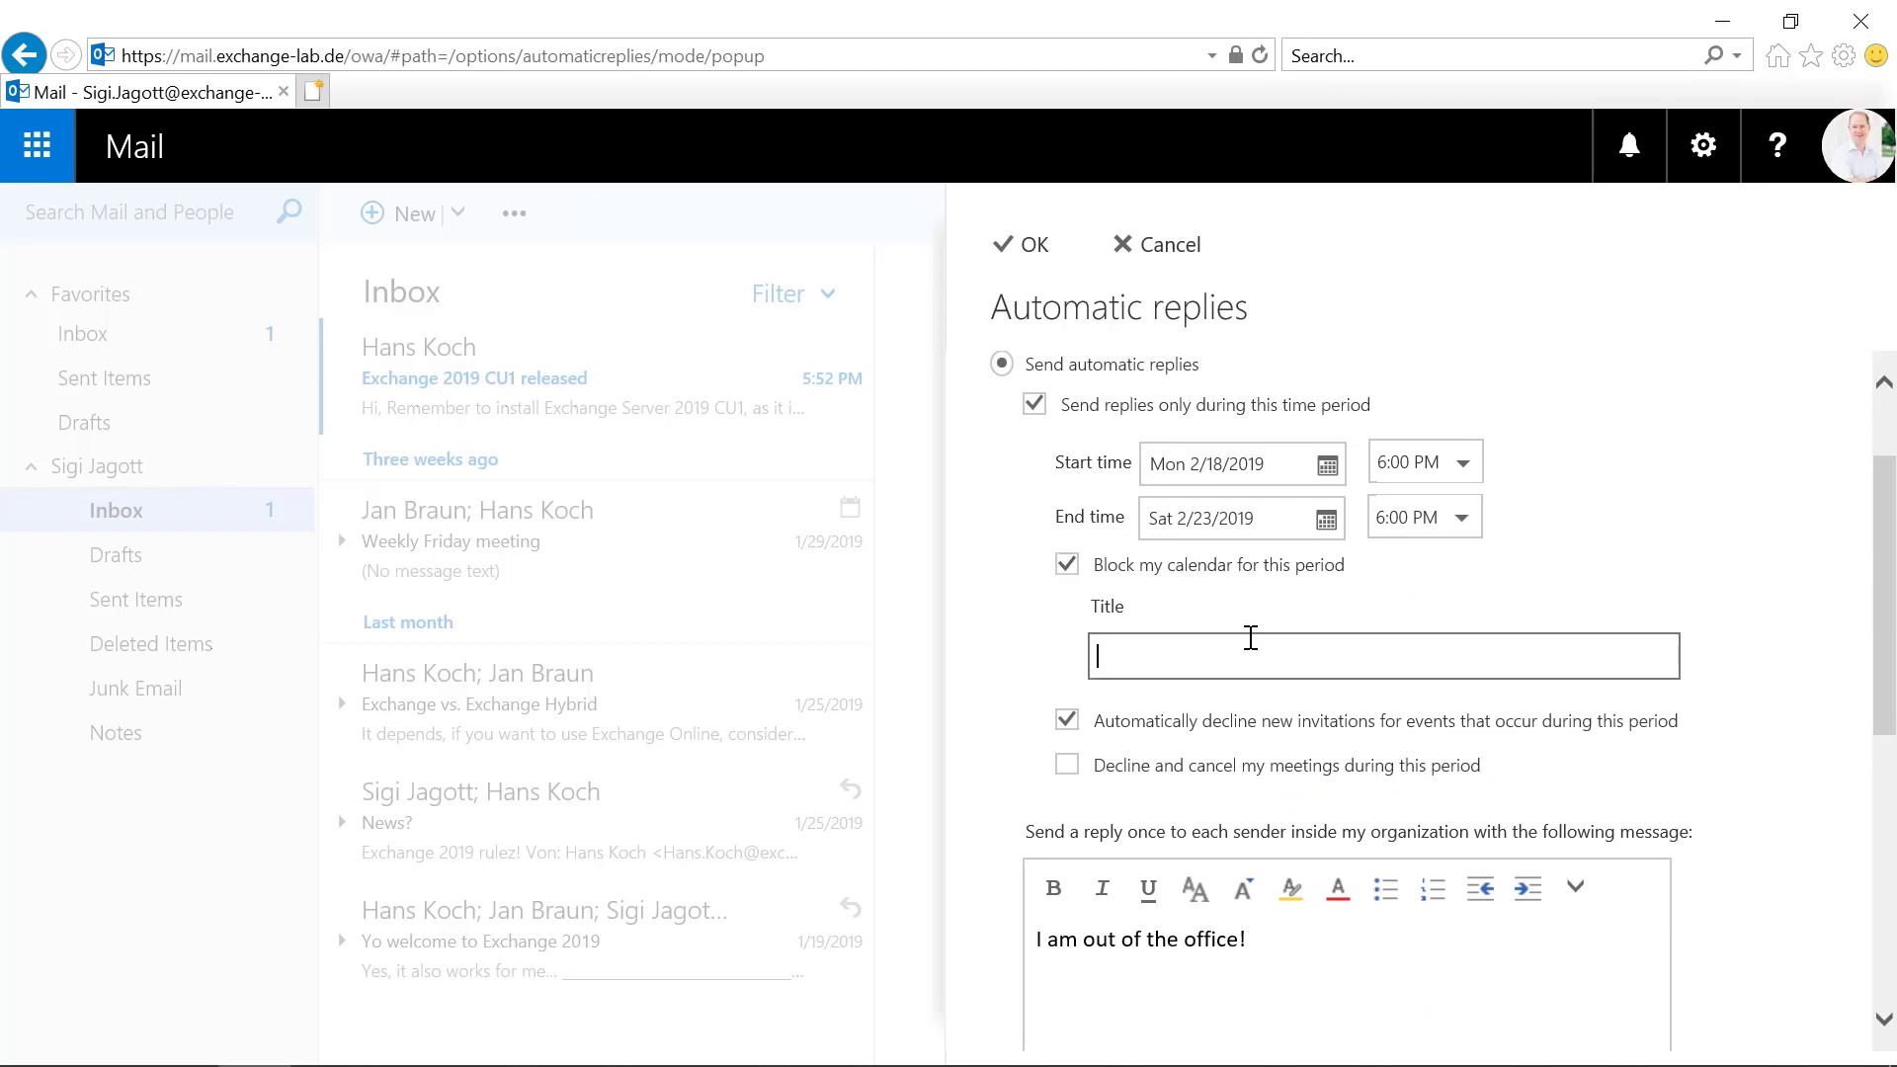
pyautogui.write('Vacation')
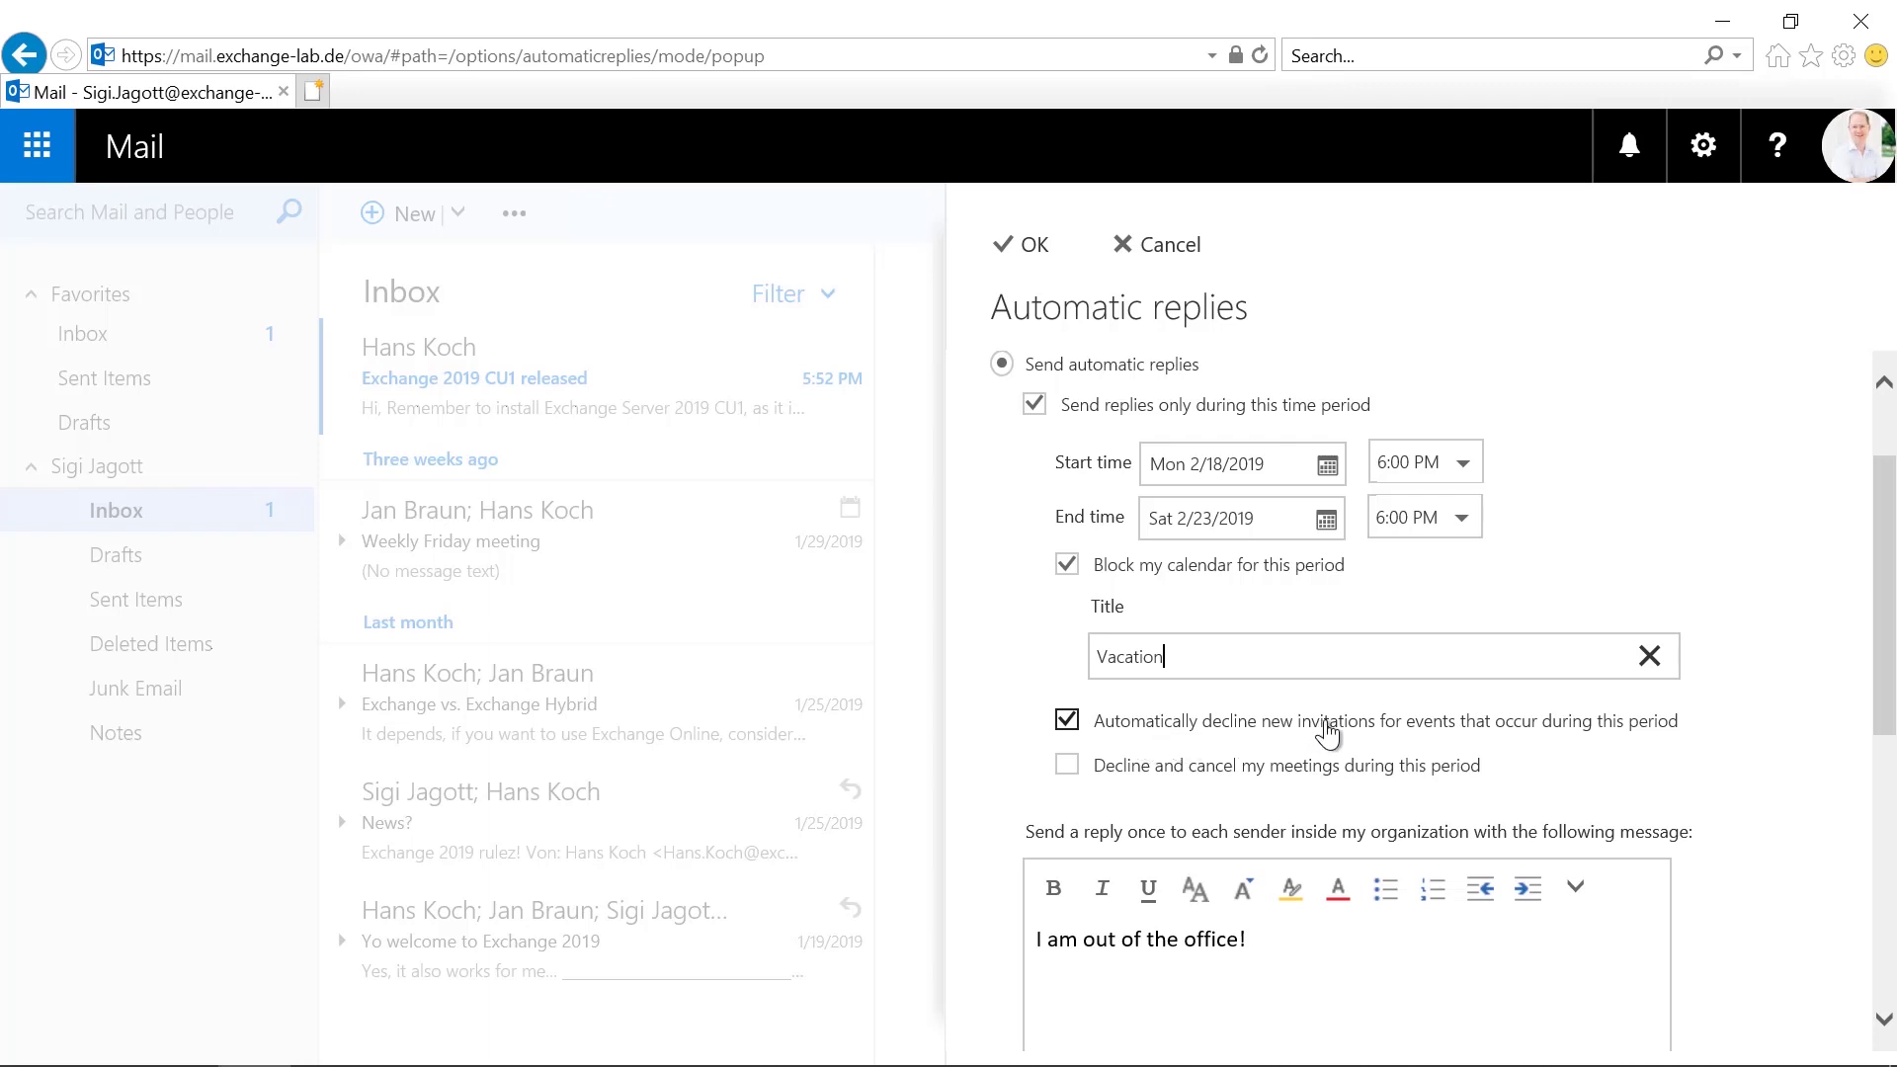
# Step: Check 'Decline and cancel my meetings during this period' and save the automatic replies with OK
pyautogui.scroll(-3, 1327, 731)
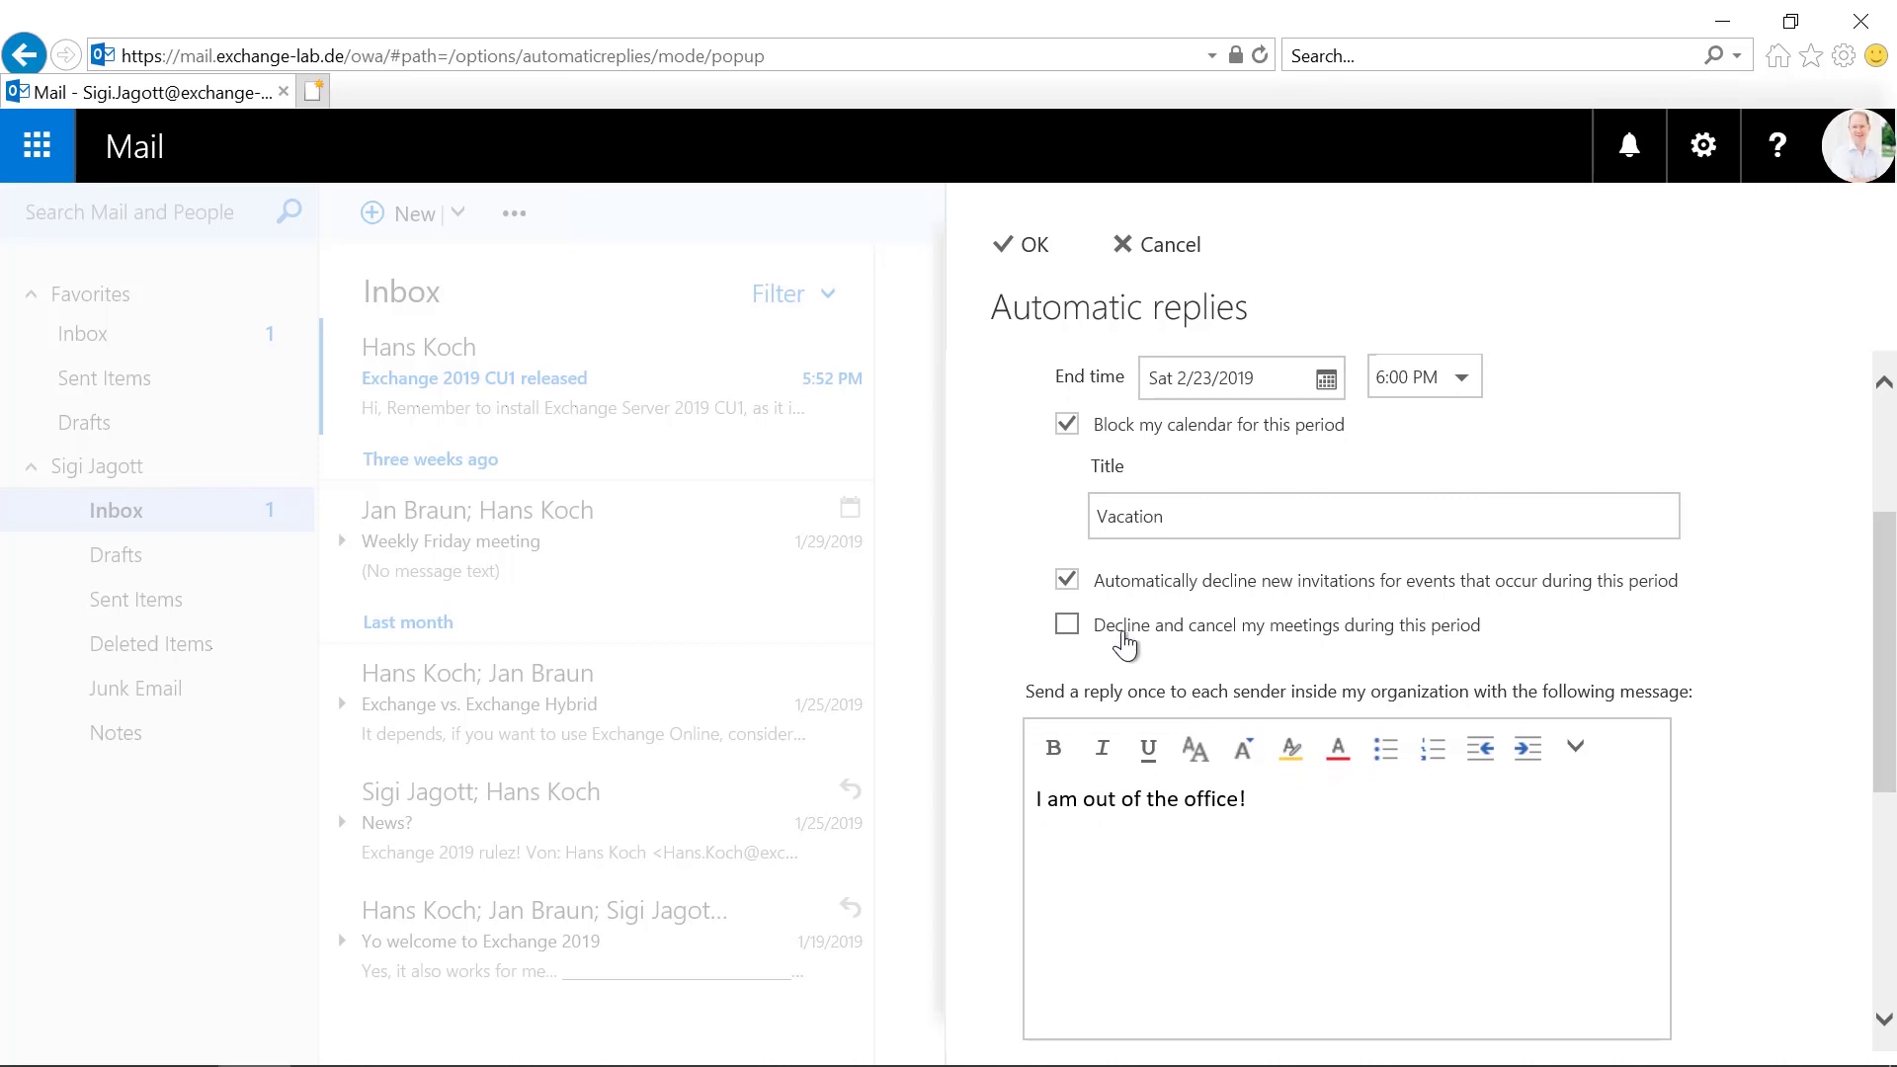
pyautogui.click(1124, 642)
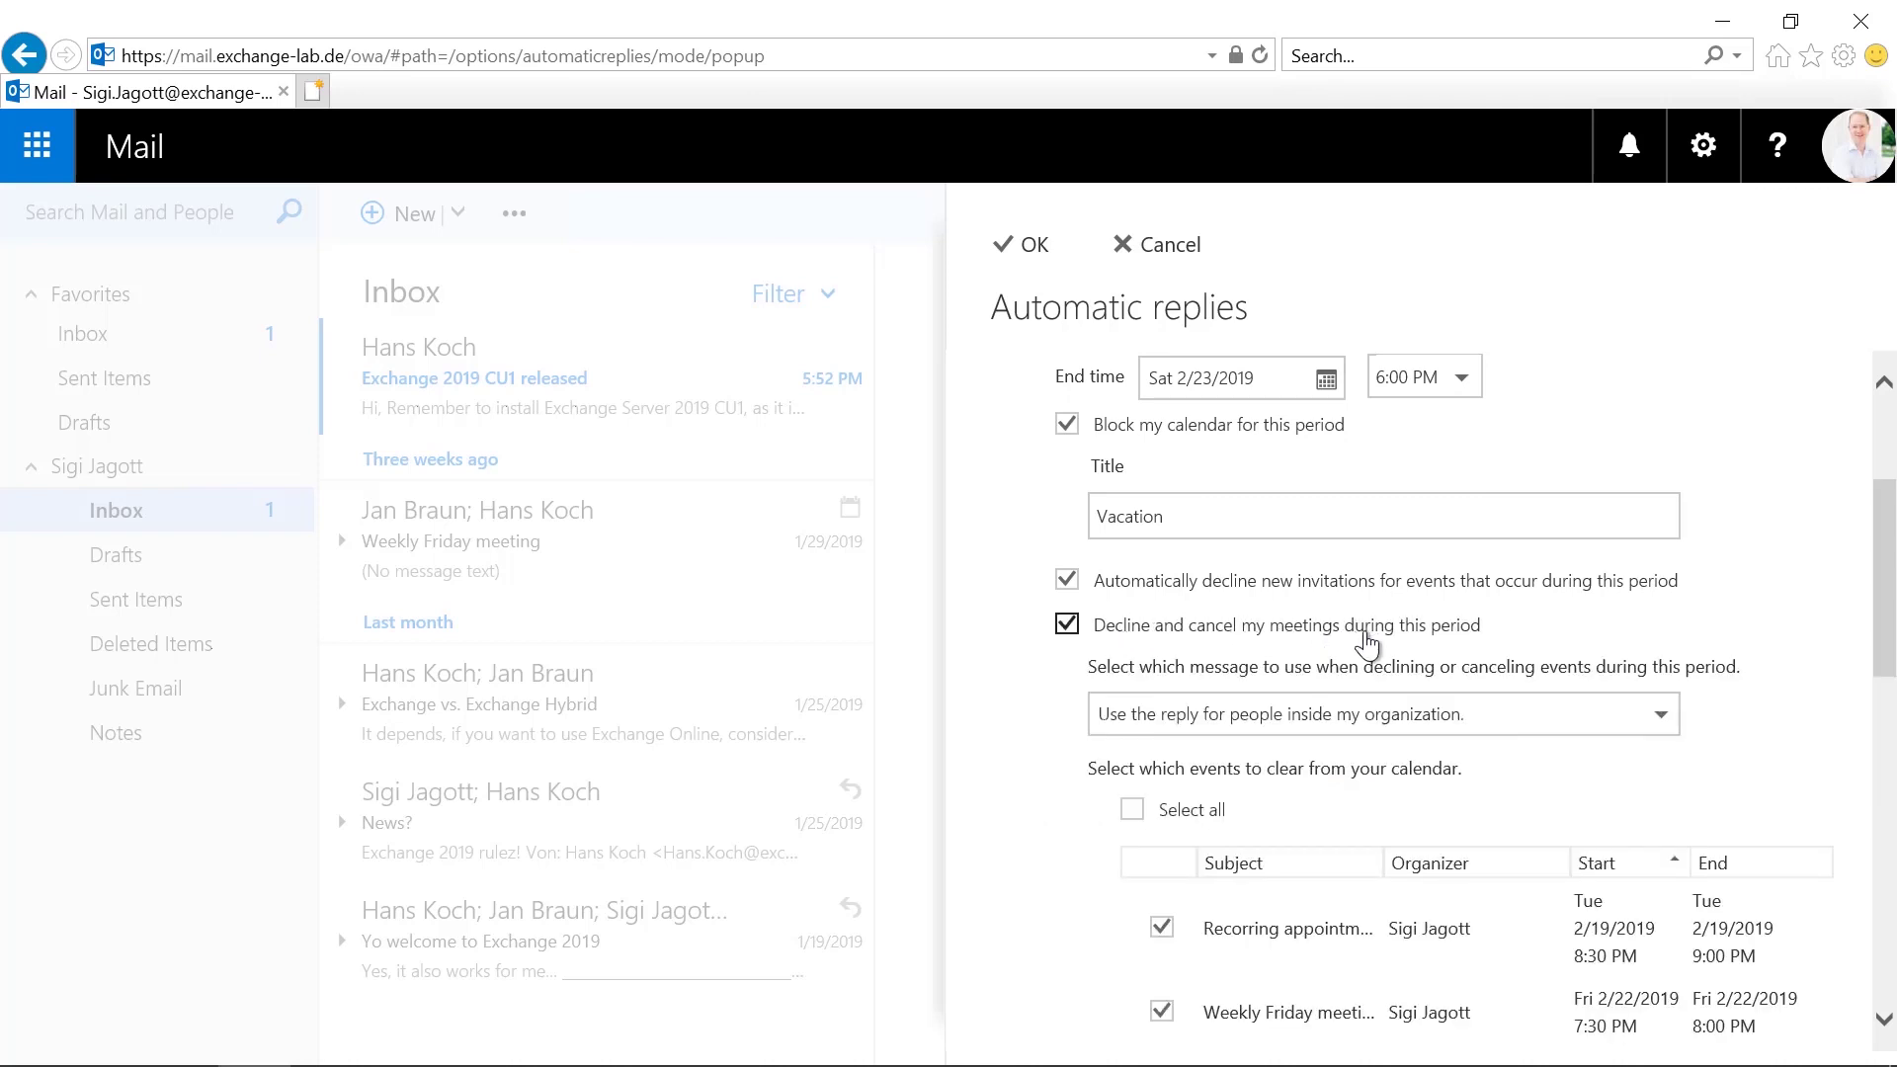
pyautogui.moveTo(1891, 527); pyautogui.dragTo(1891, 592)
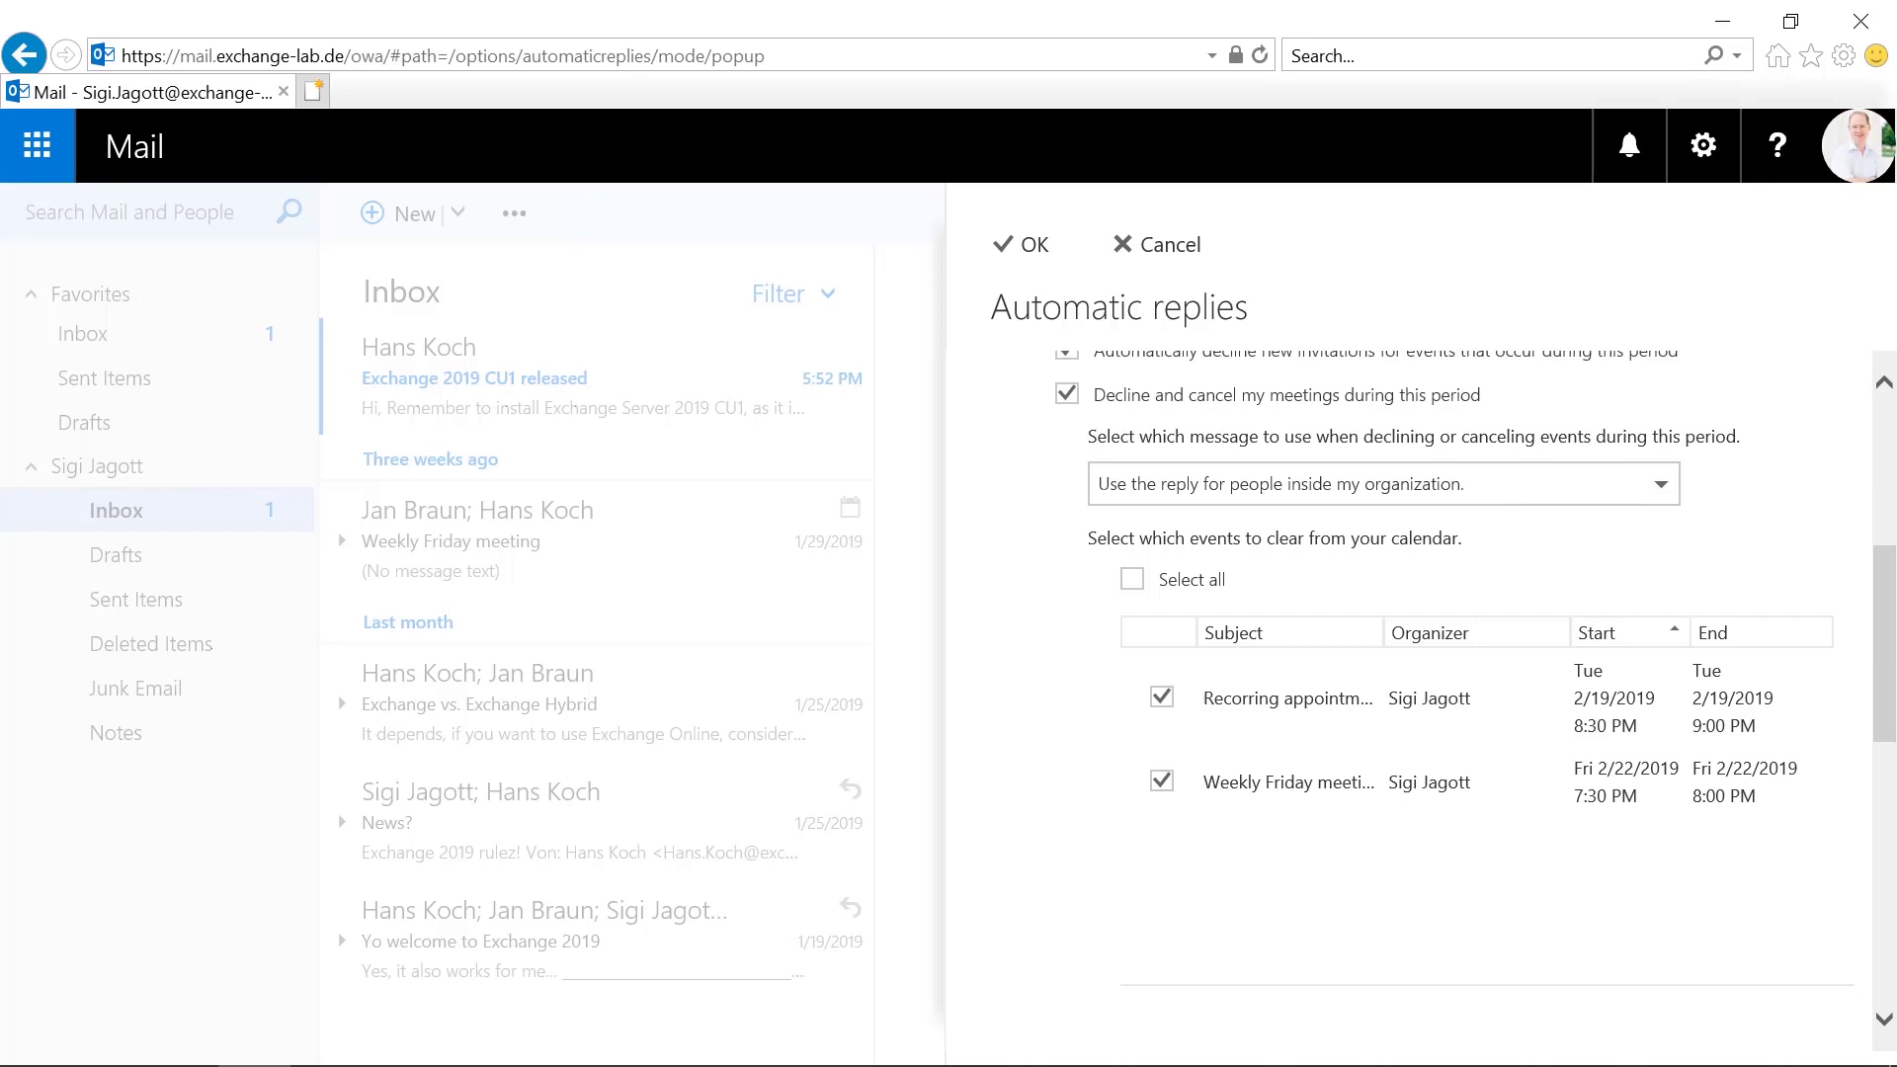
pyautogui.moveTo(1889, 666); pyautogui.dragTo(1883, 395)
pyautogui.click(1028, 246)
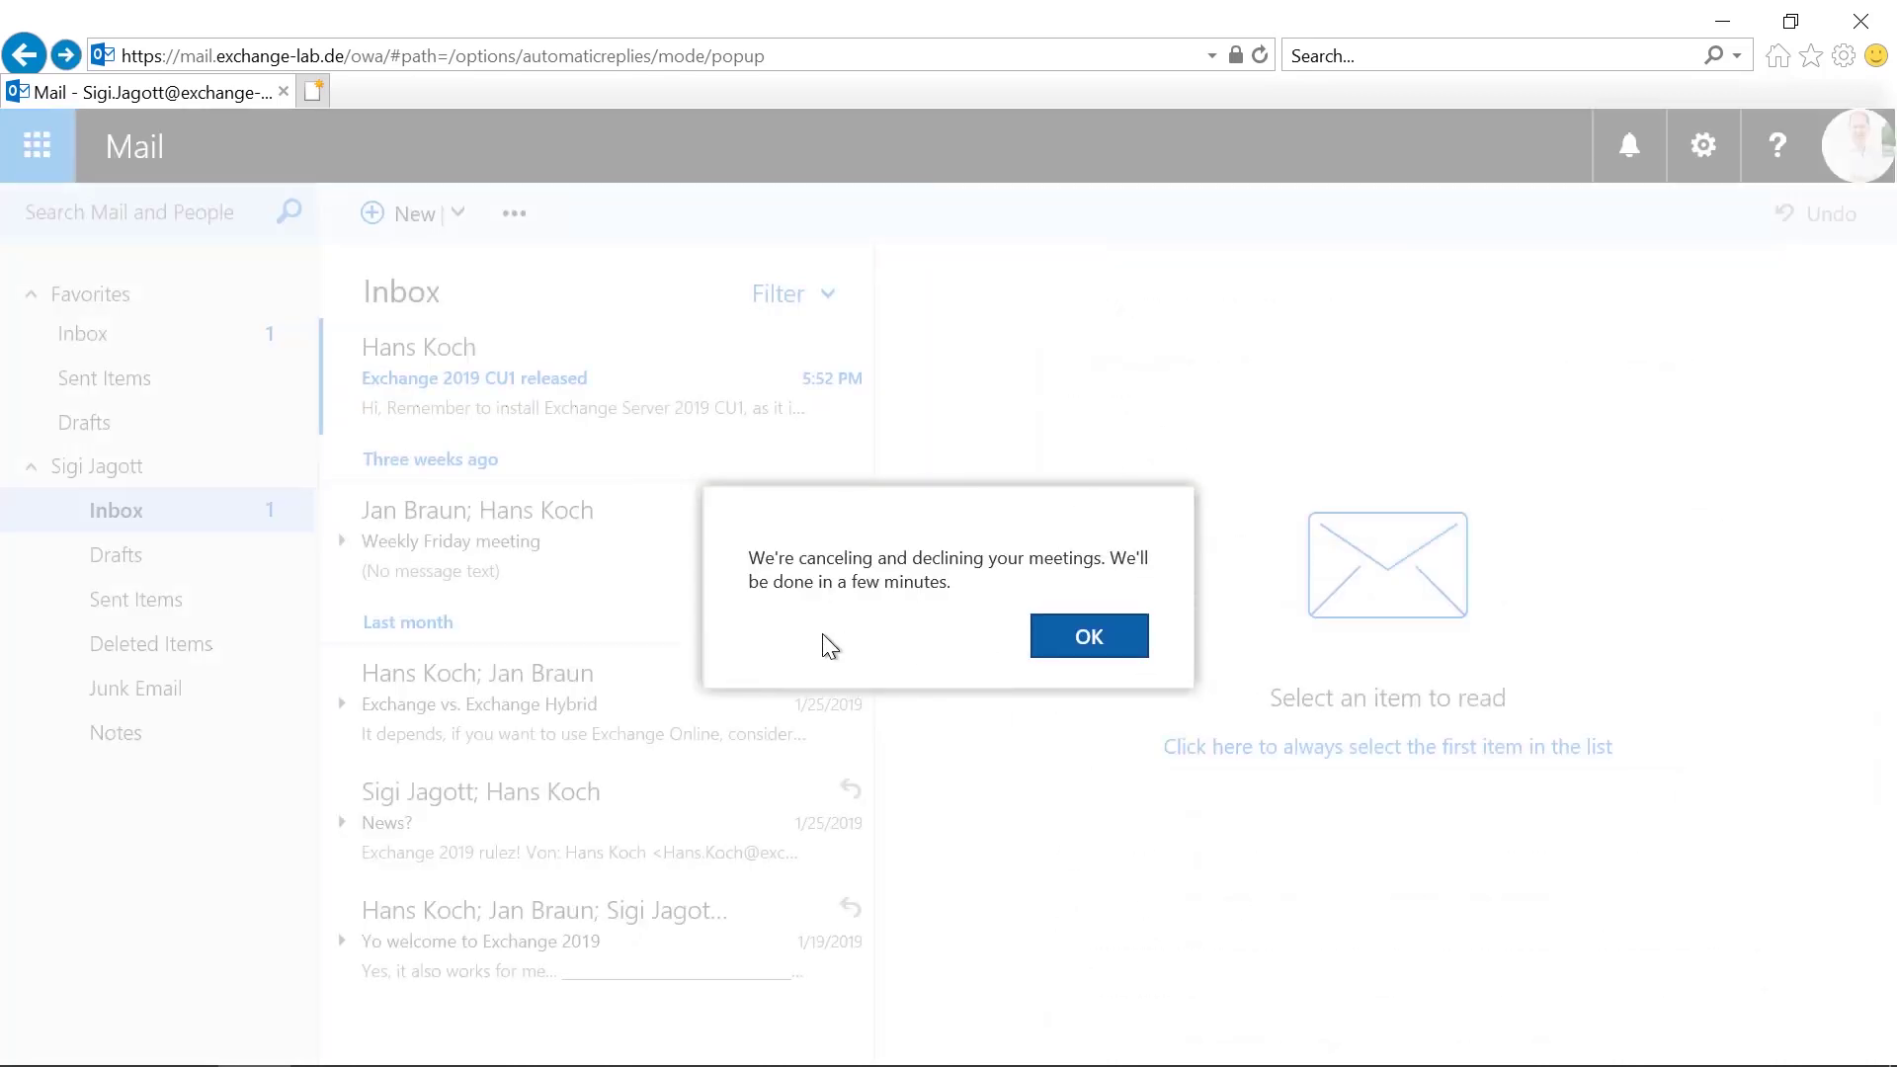
# Step: Dismiss the cancellation notice and switch to Calendar to view the Feb 17–23 Vacation block
pyautogui.click(1092, 644)
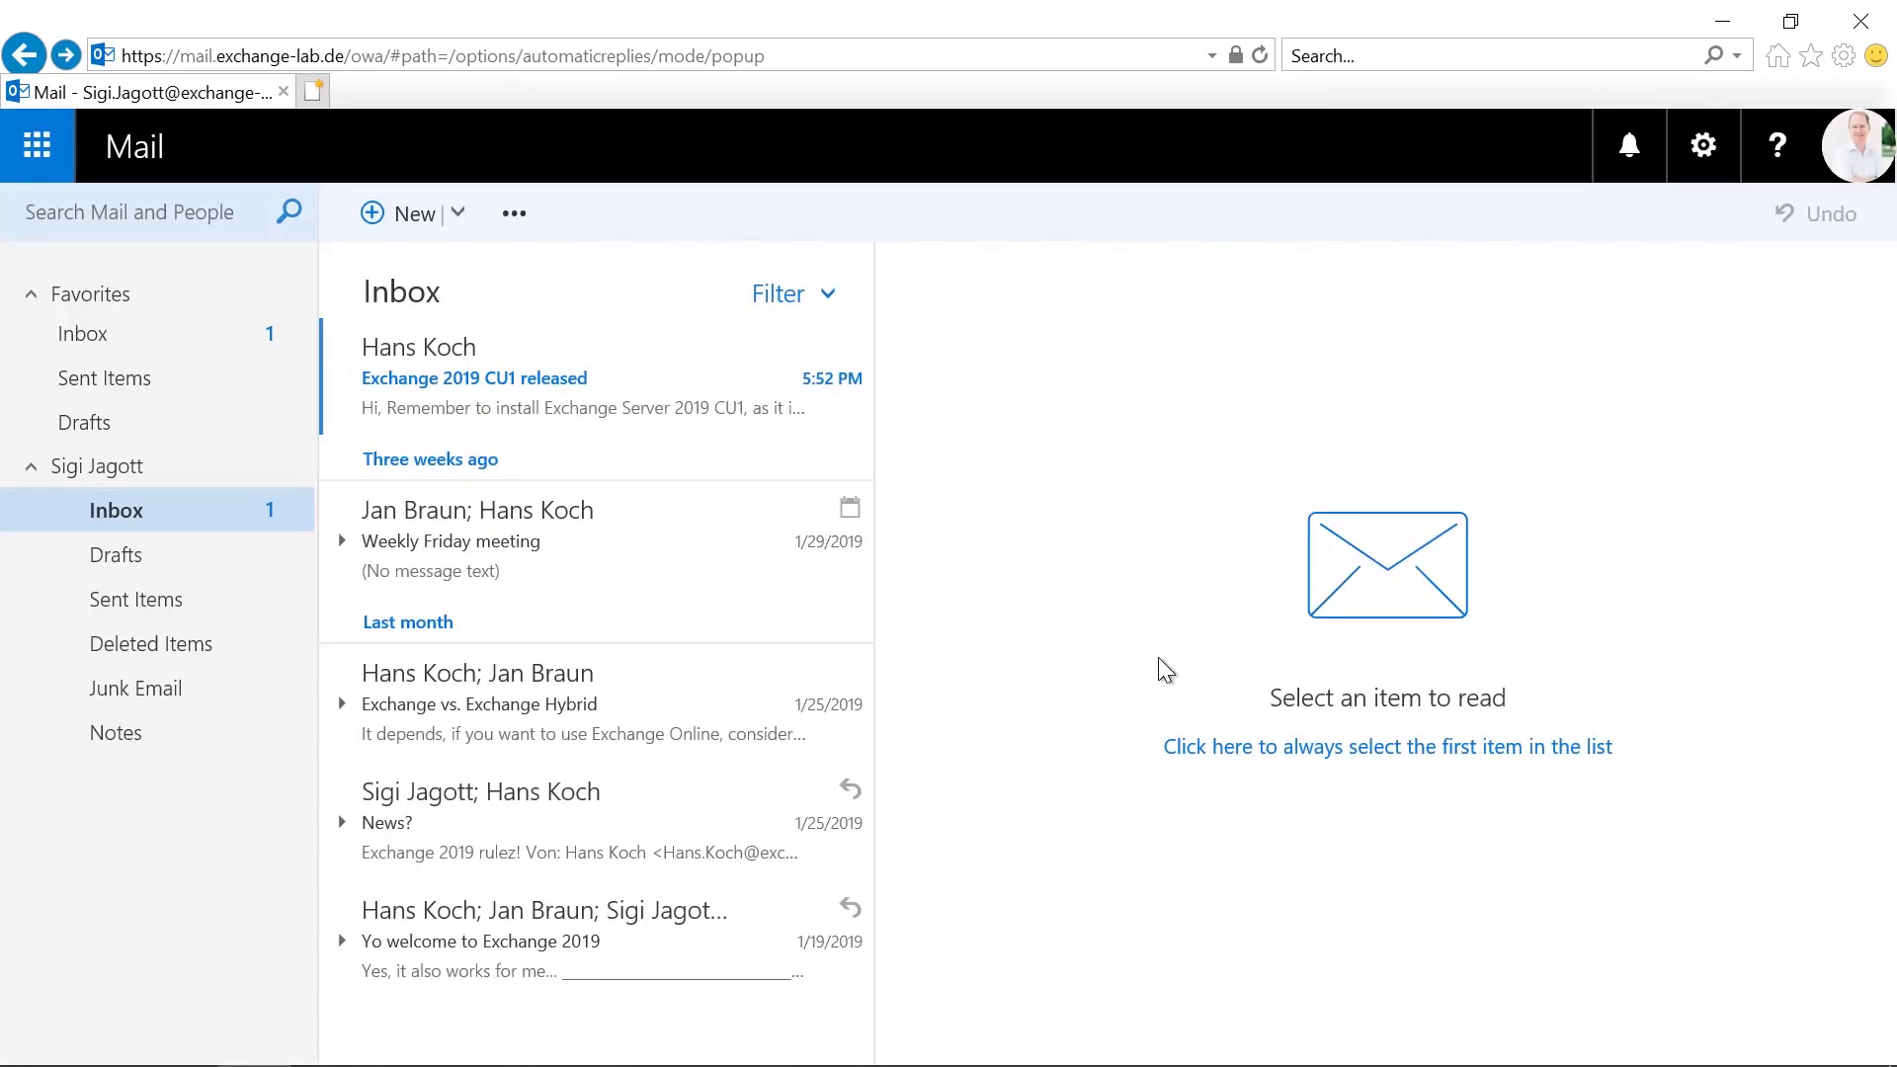
pyautogui.click(36, 145)
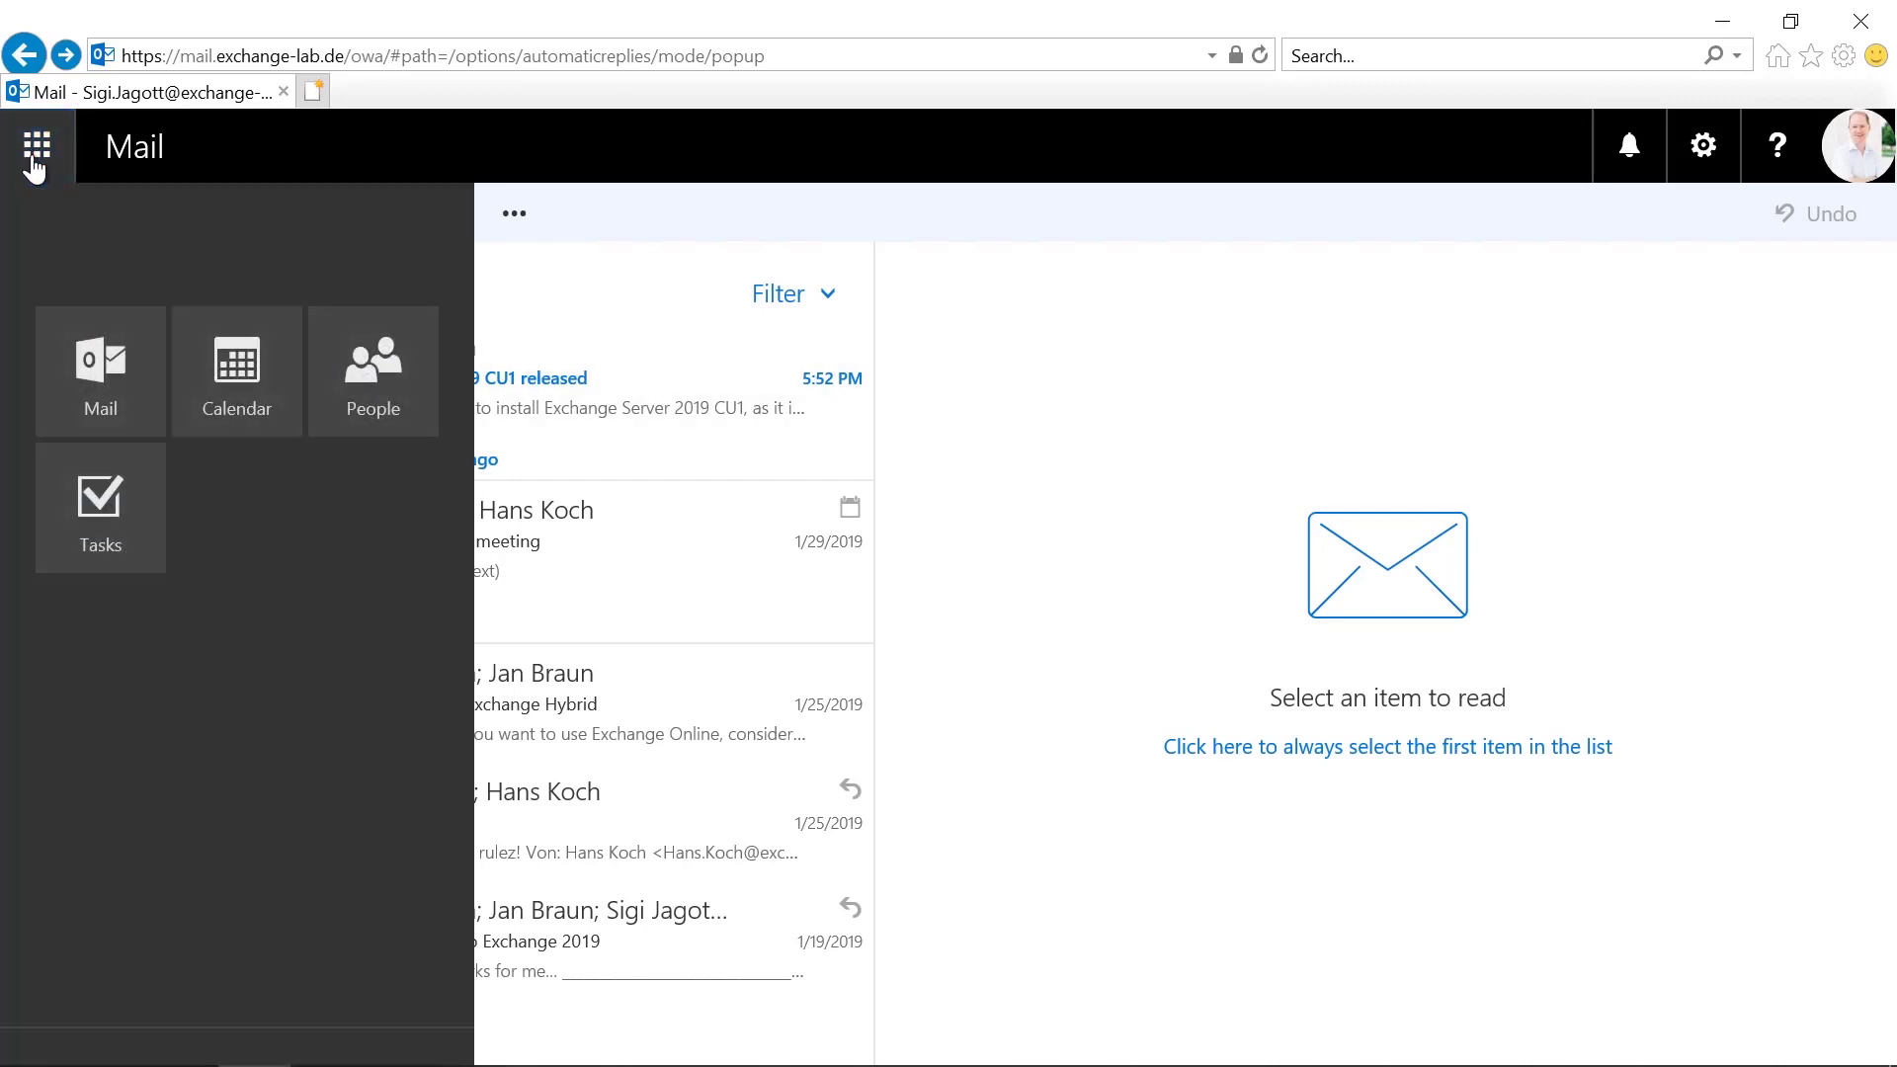
pyautogui.click(247, 373)
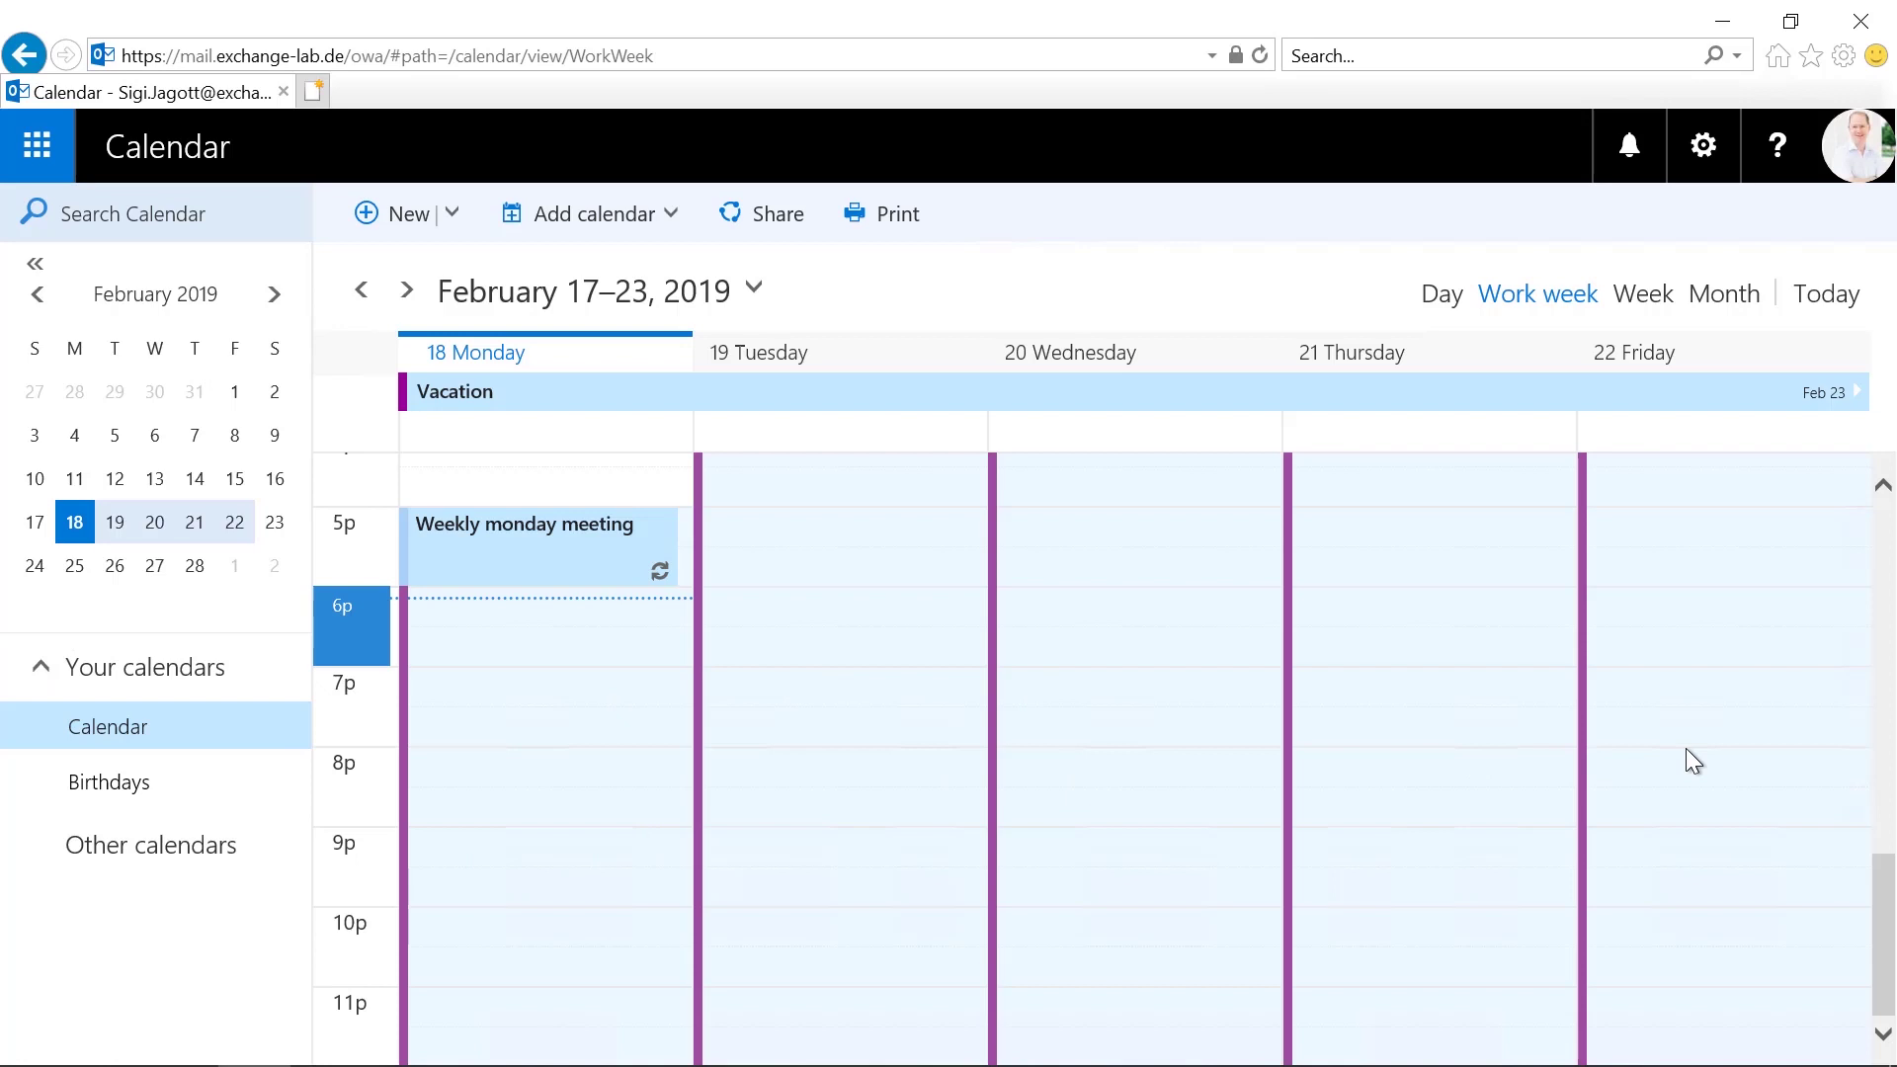
pyautogui.moveTo(1882, 909); pyautogui.dragTo(1886, 852)
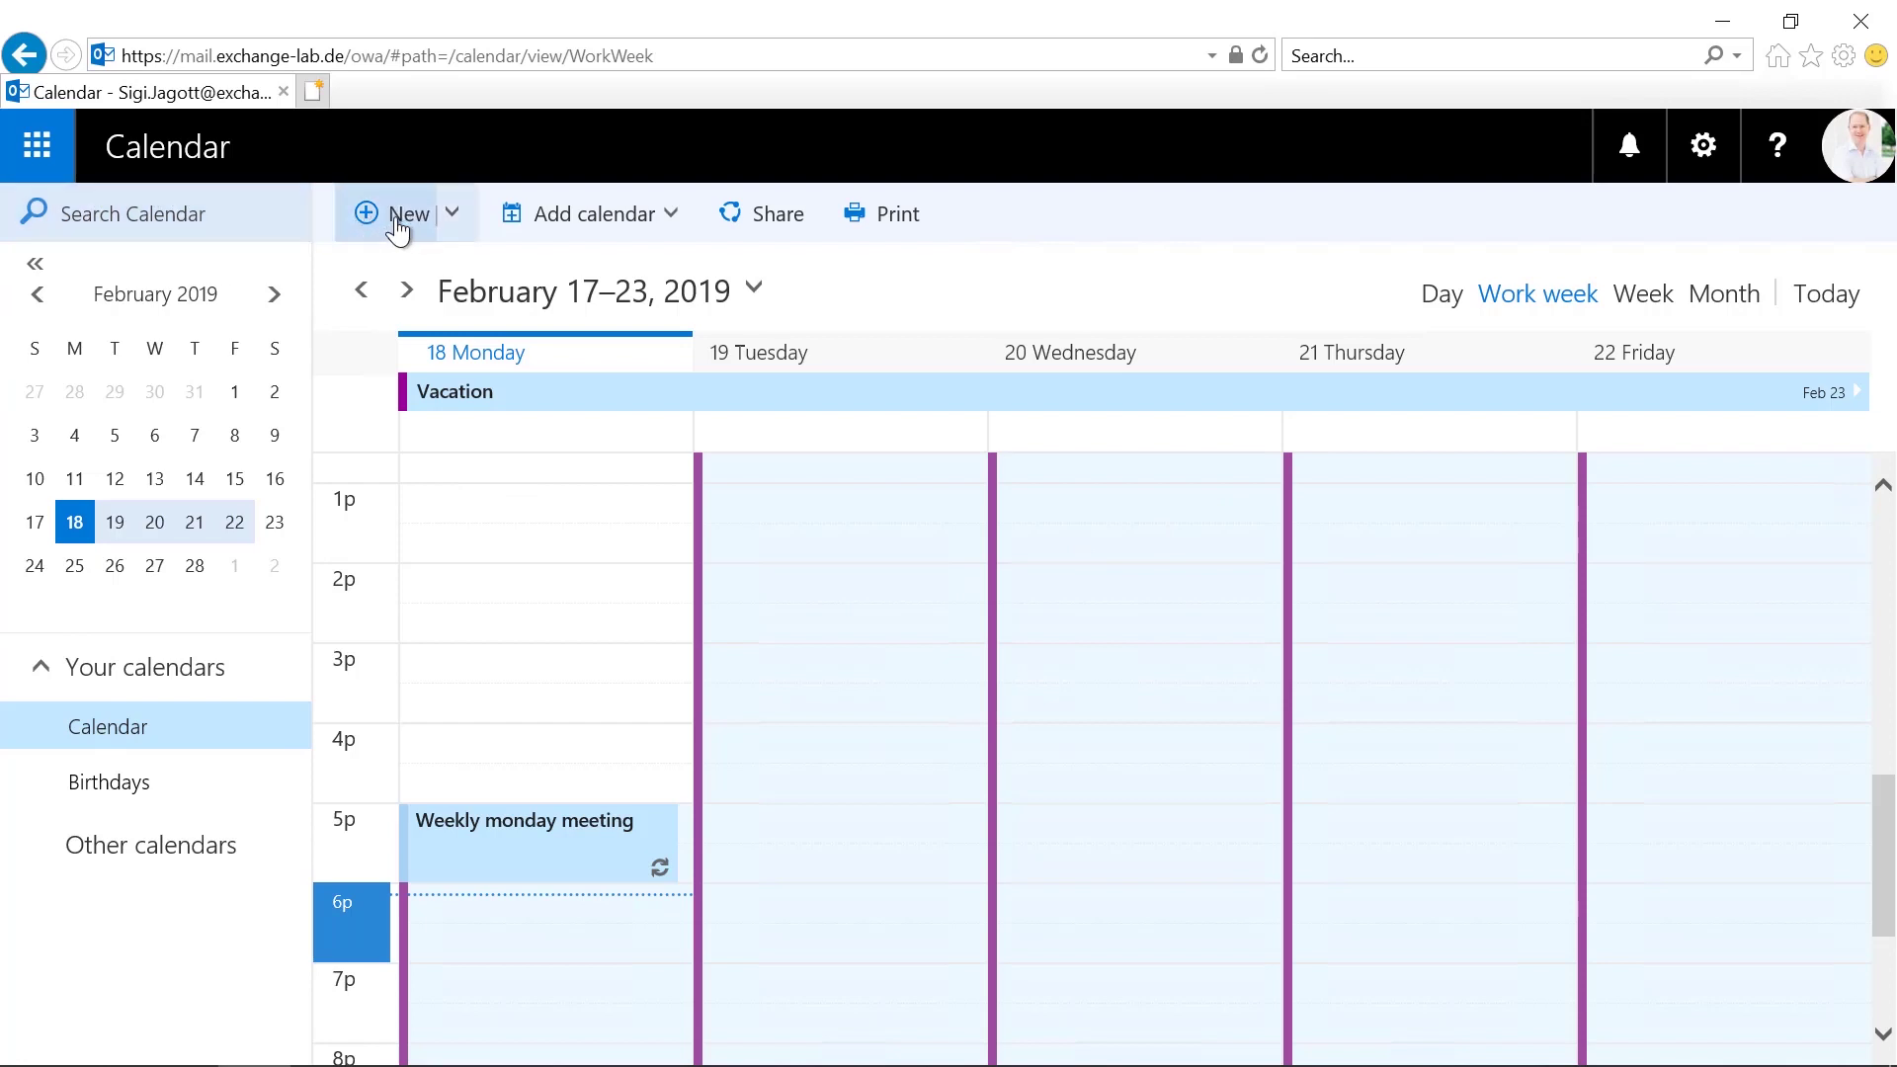
# Step: Create a new event titled 'weekly meeting' that repeats every Monday
pyautogui.click(377, 245)
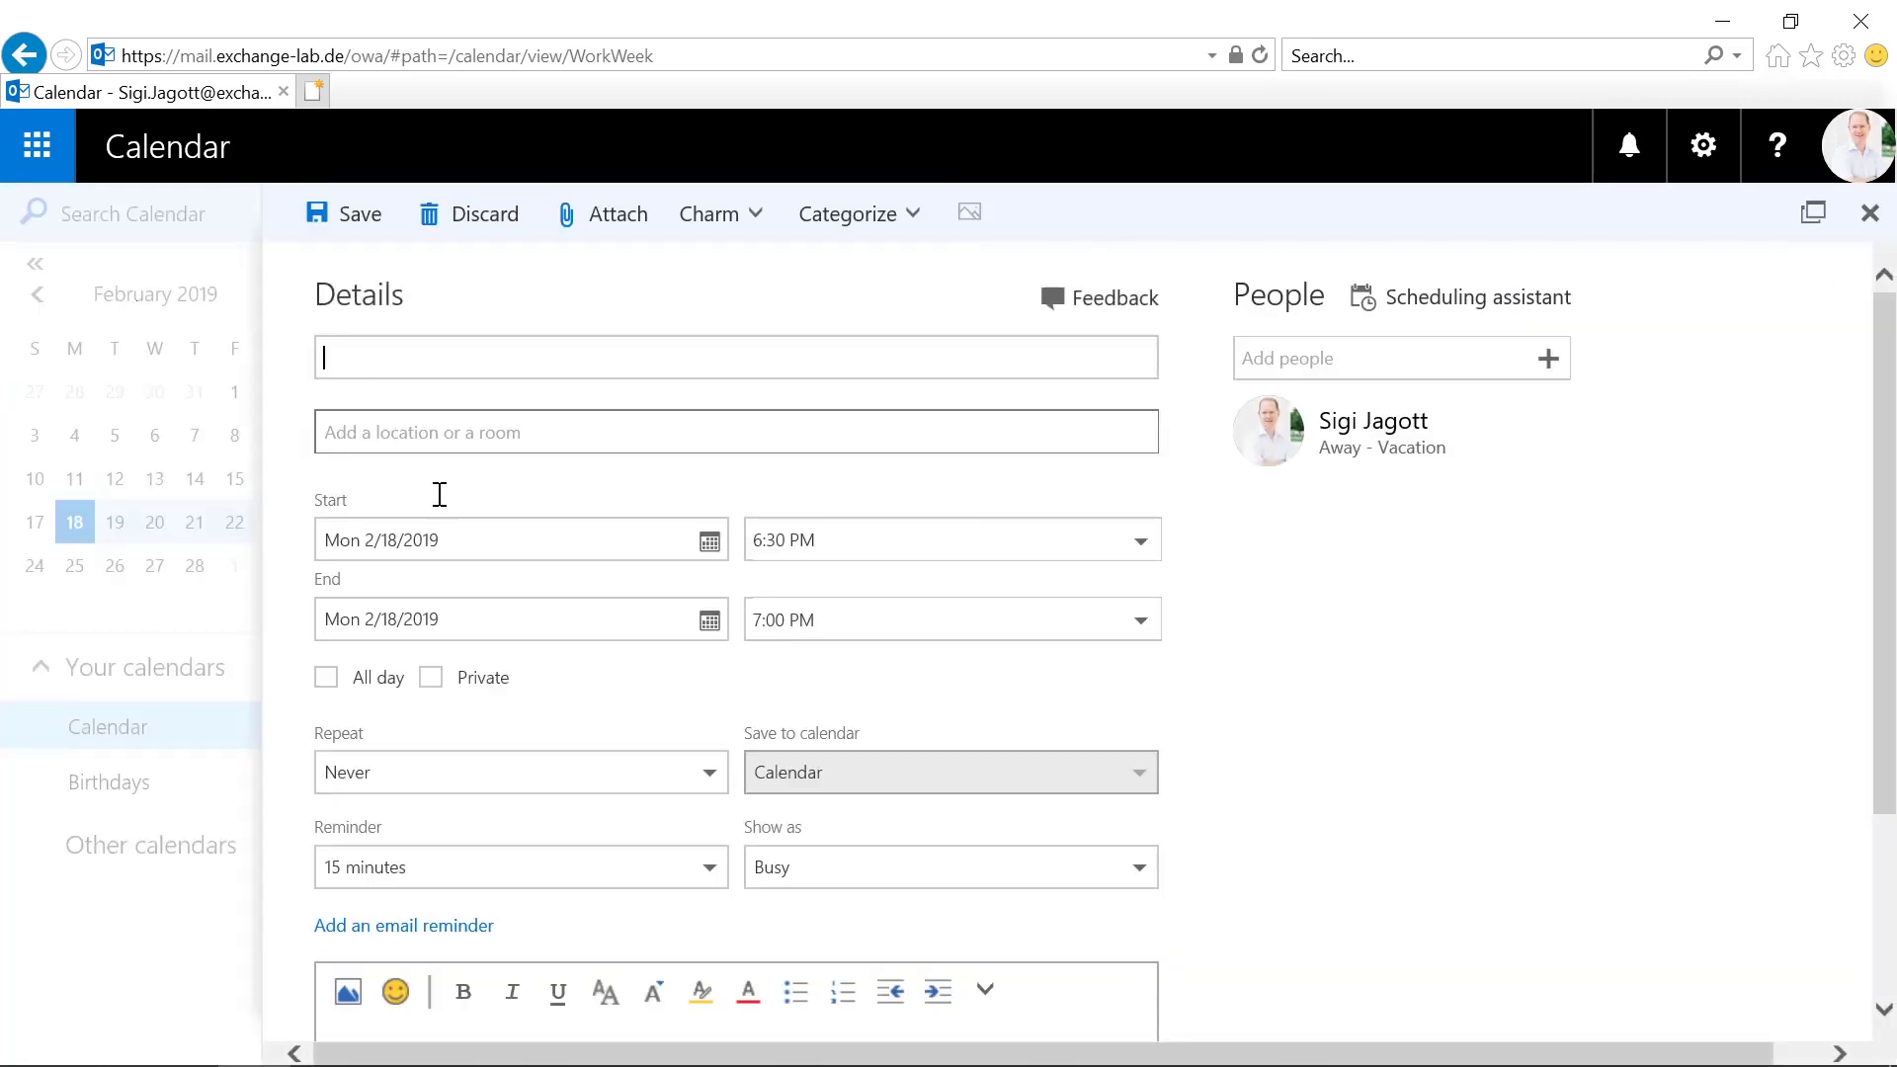
pyautogui.write('wee')
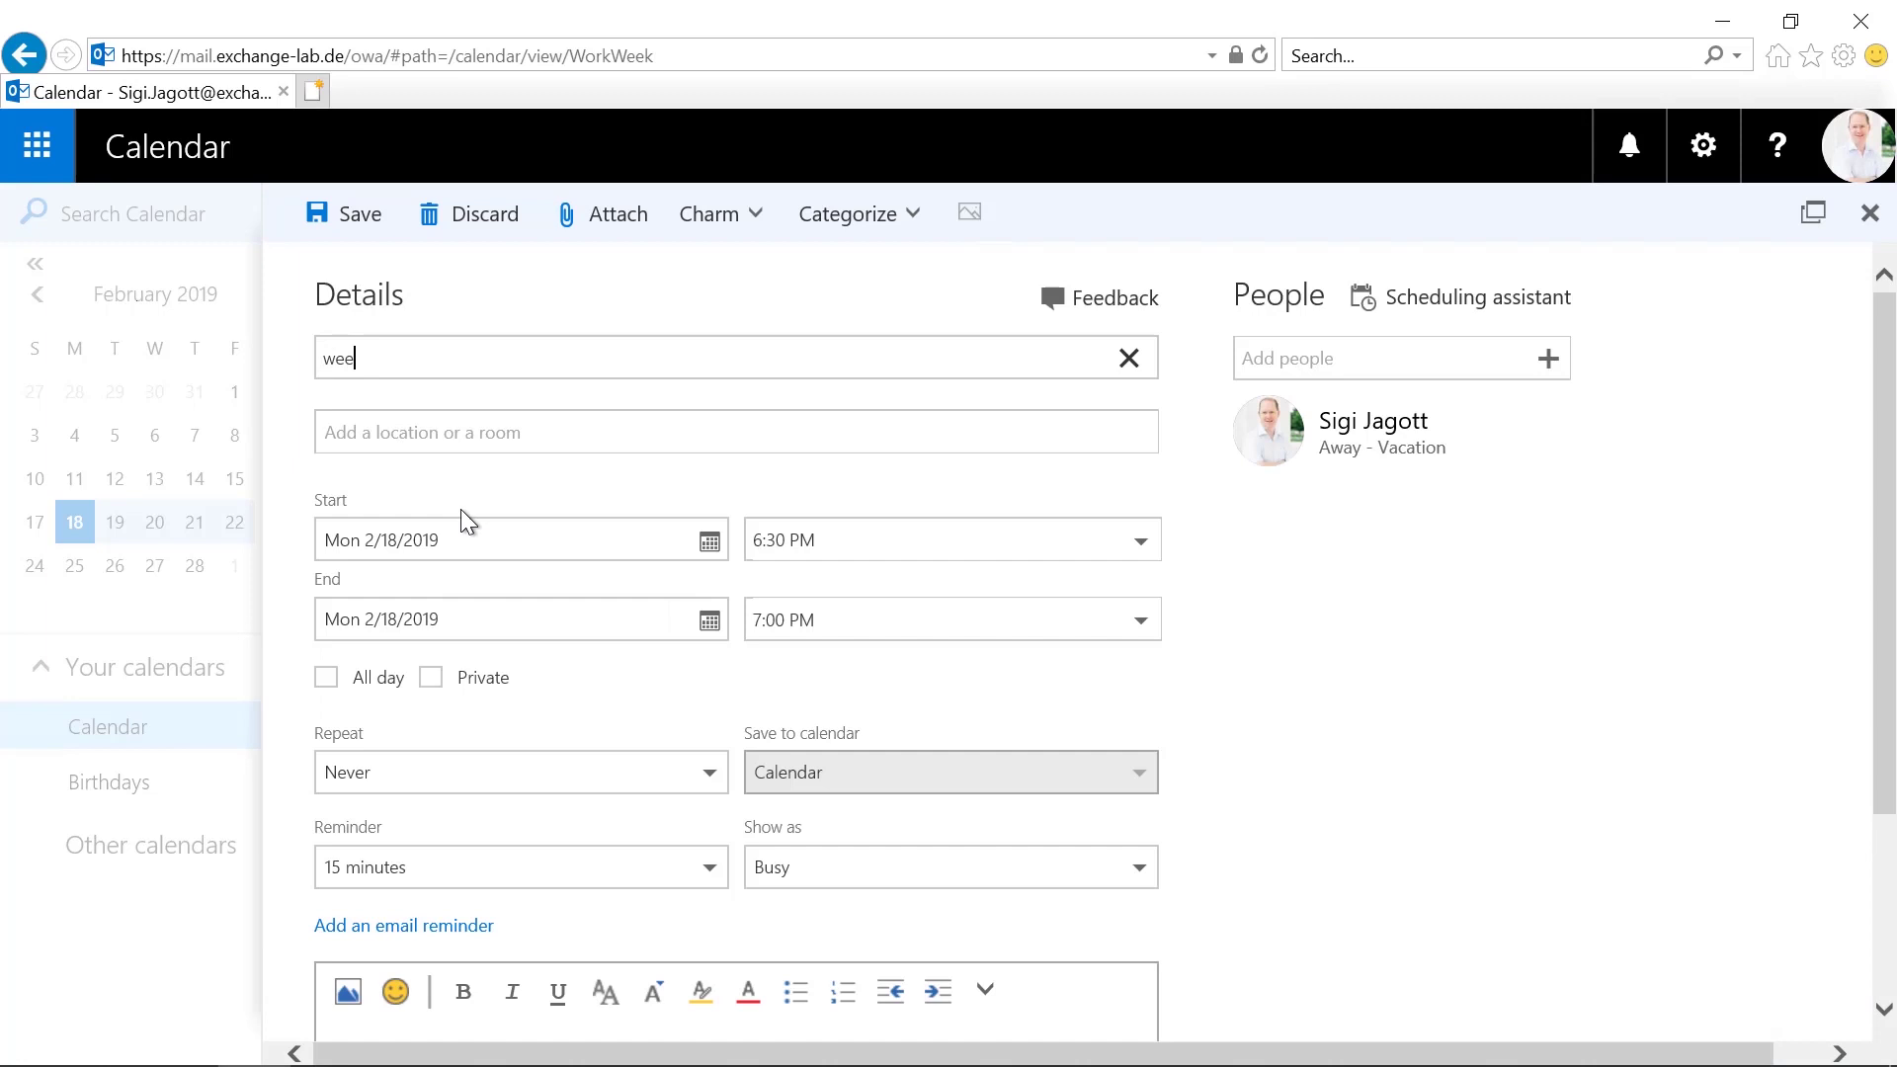
pyautogui.write('kly meeting')
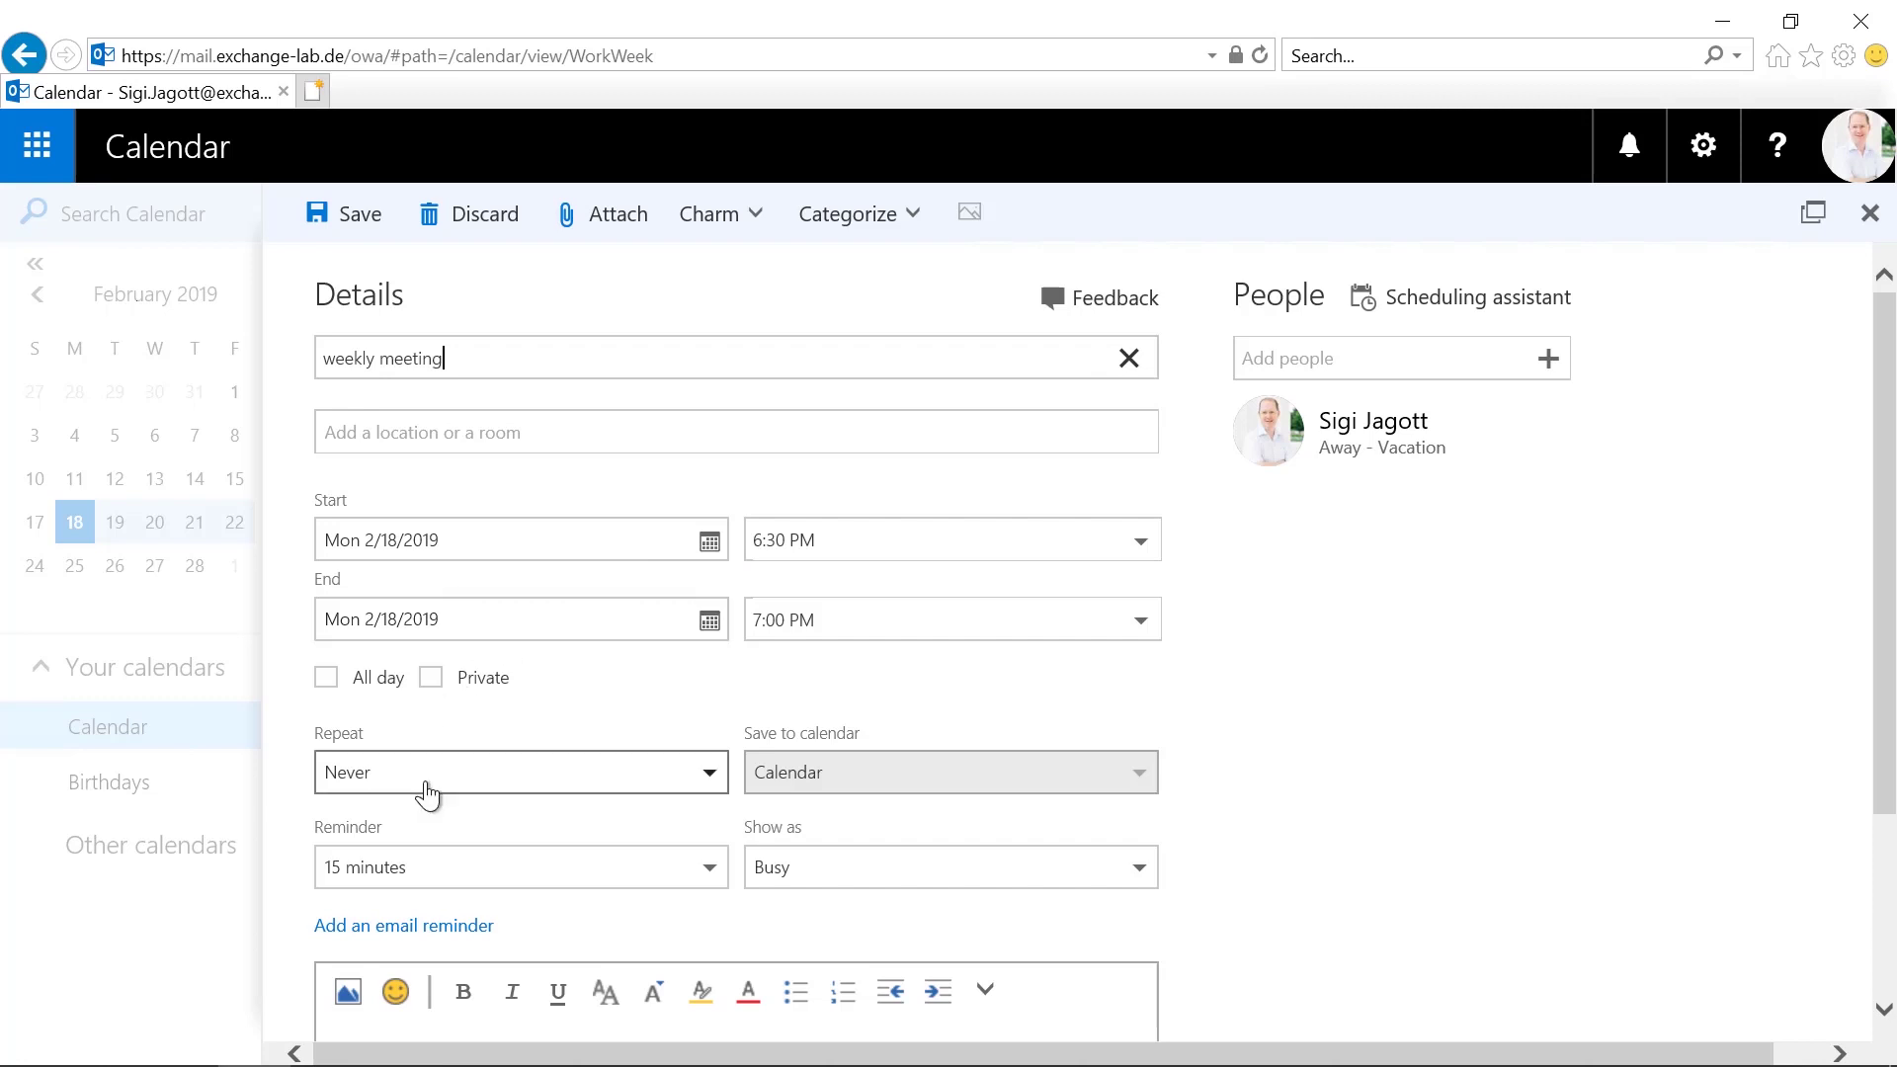
pyautogui.click(421, 785)
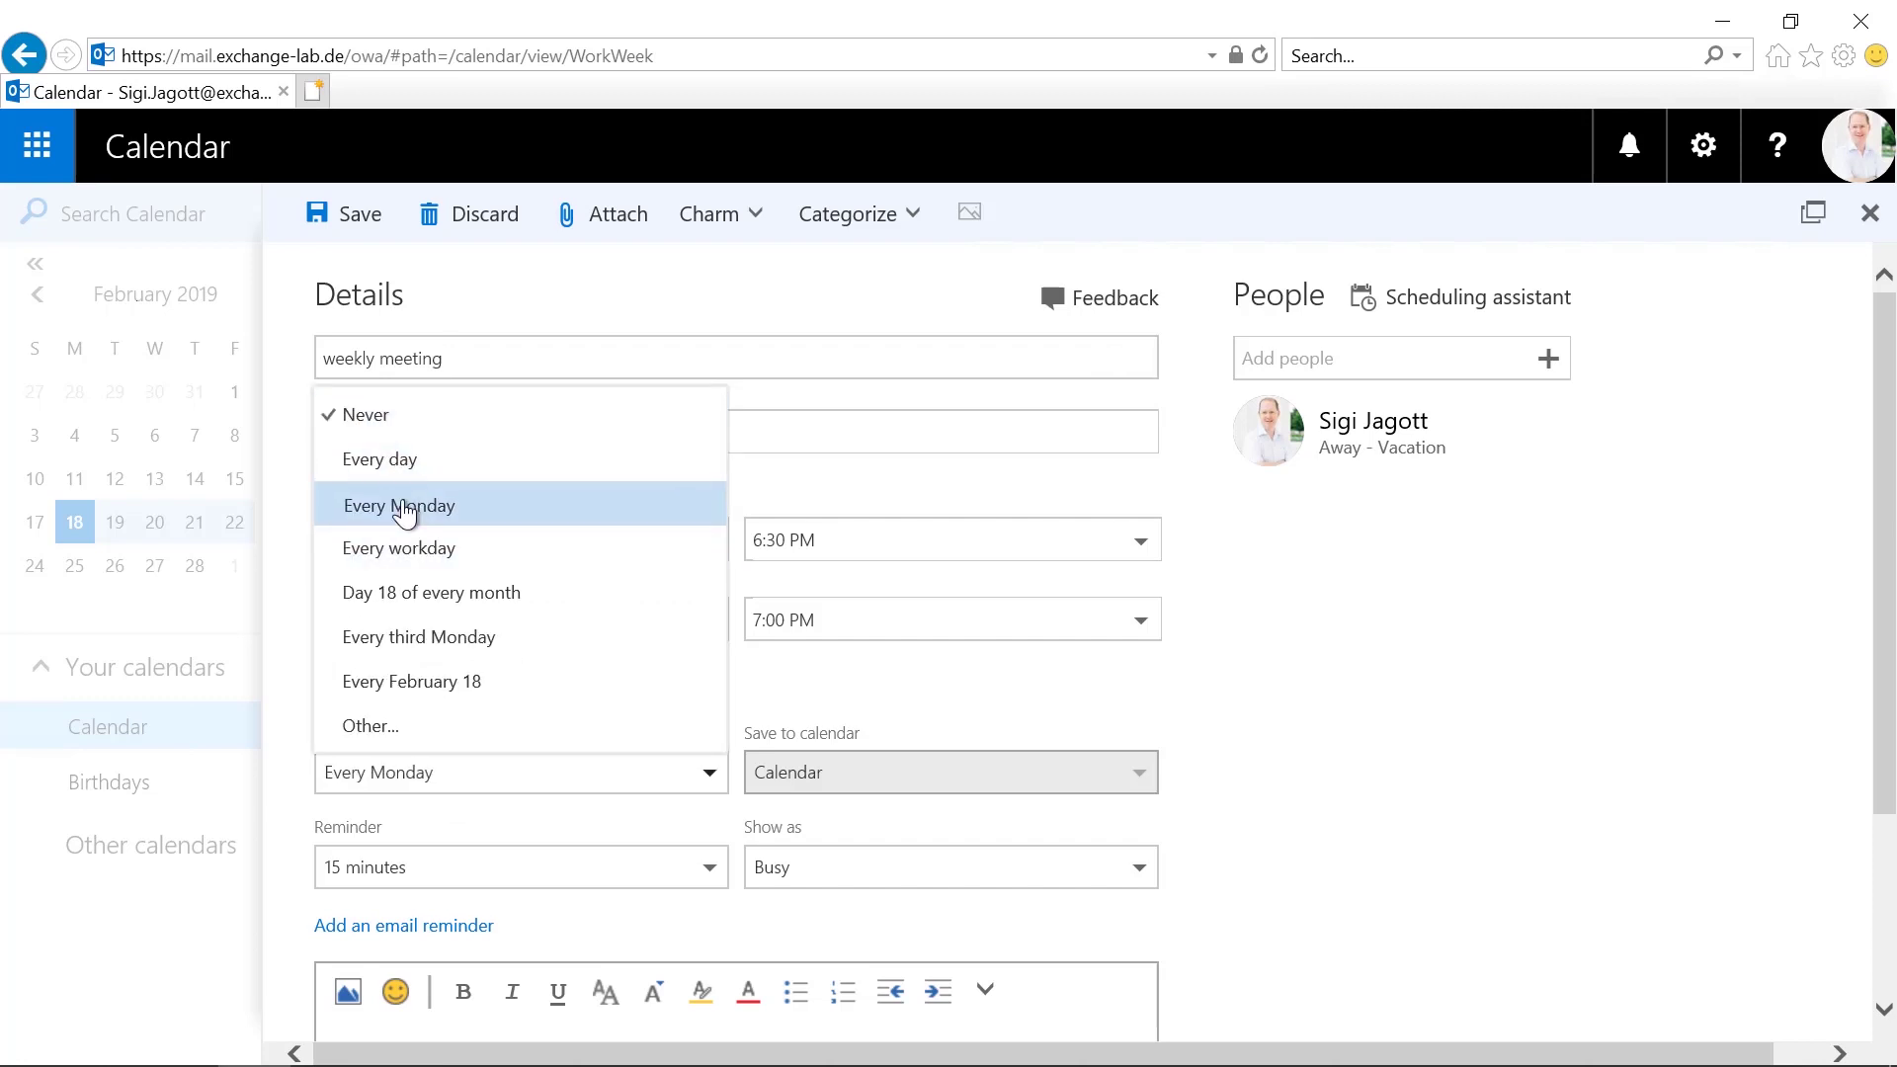
pyautogui.click(397, 500)
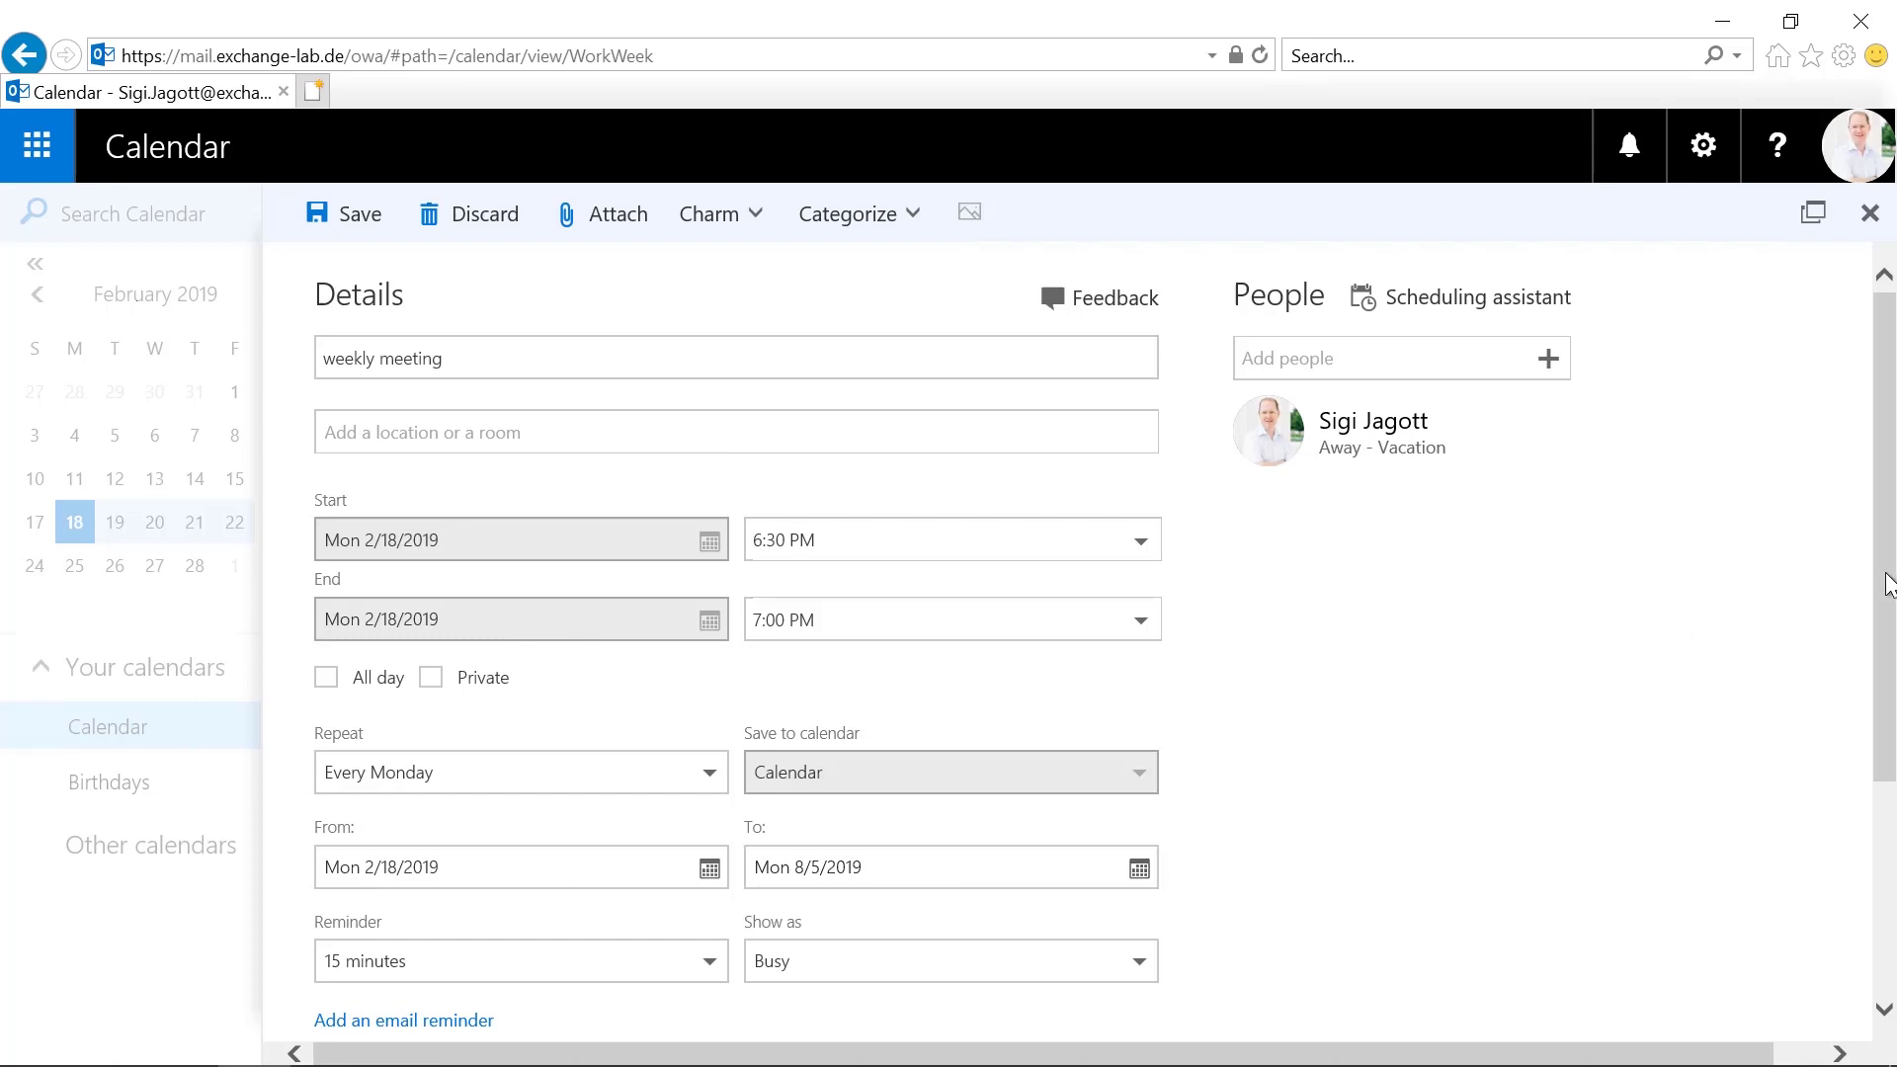
pyautogui.moveTo(1882, 583); pyautogui.dragTo(1888, 731)
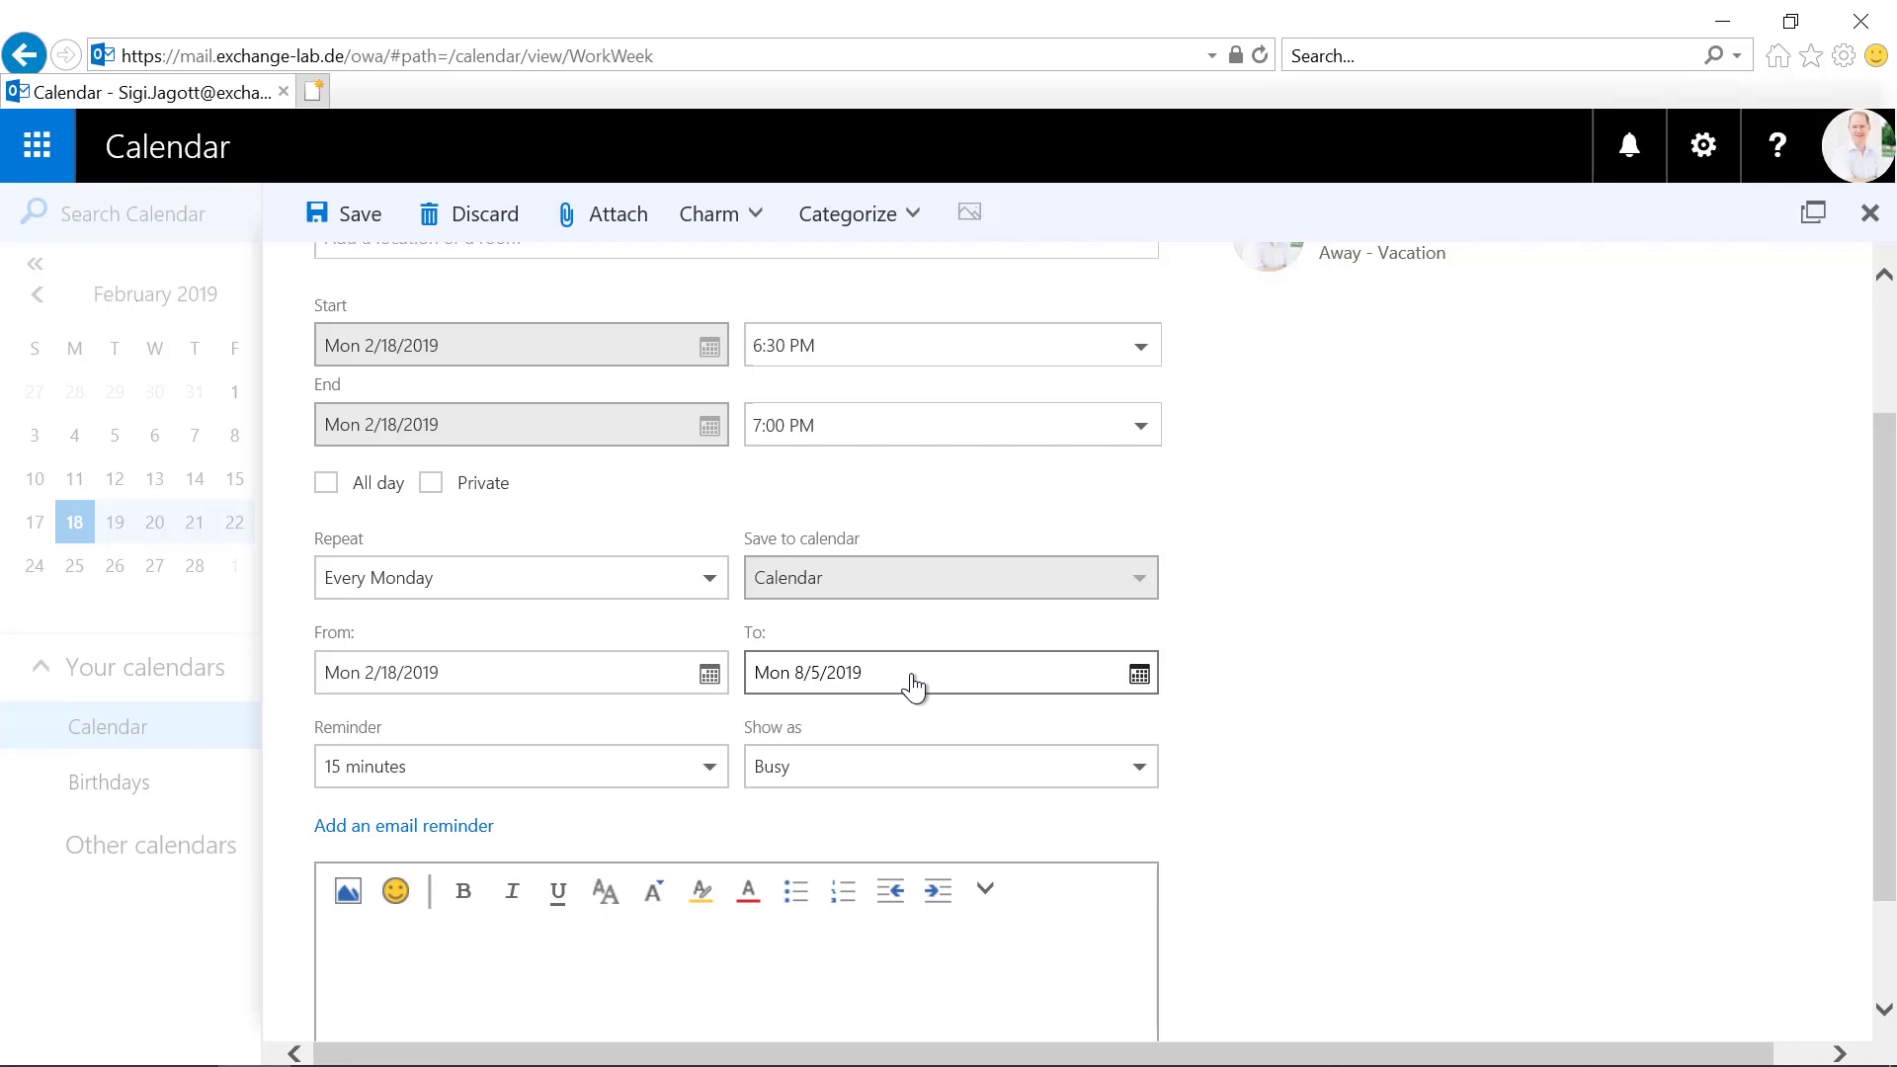
pyautogui.click(913, 682)
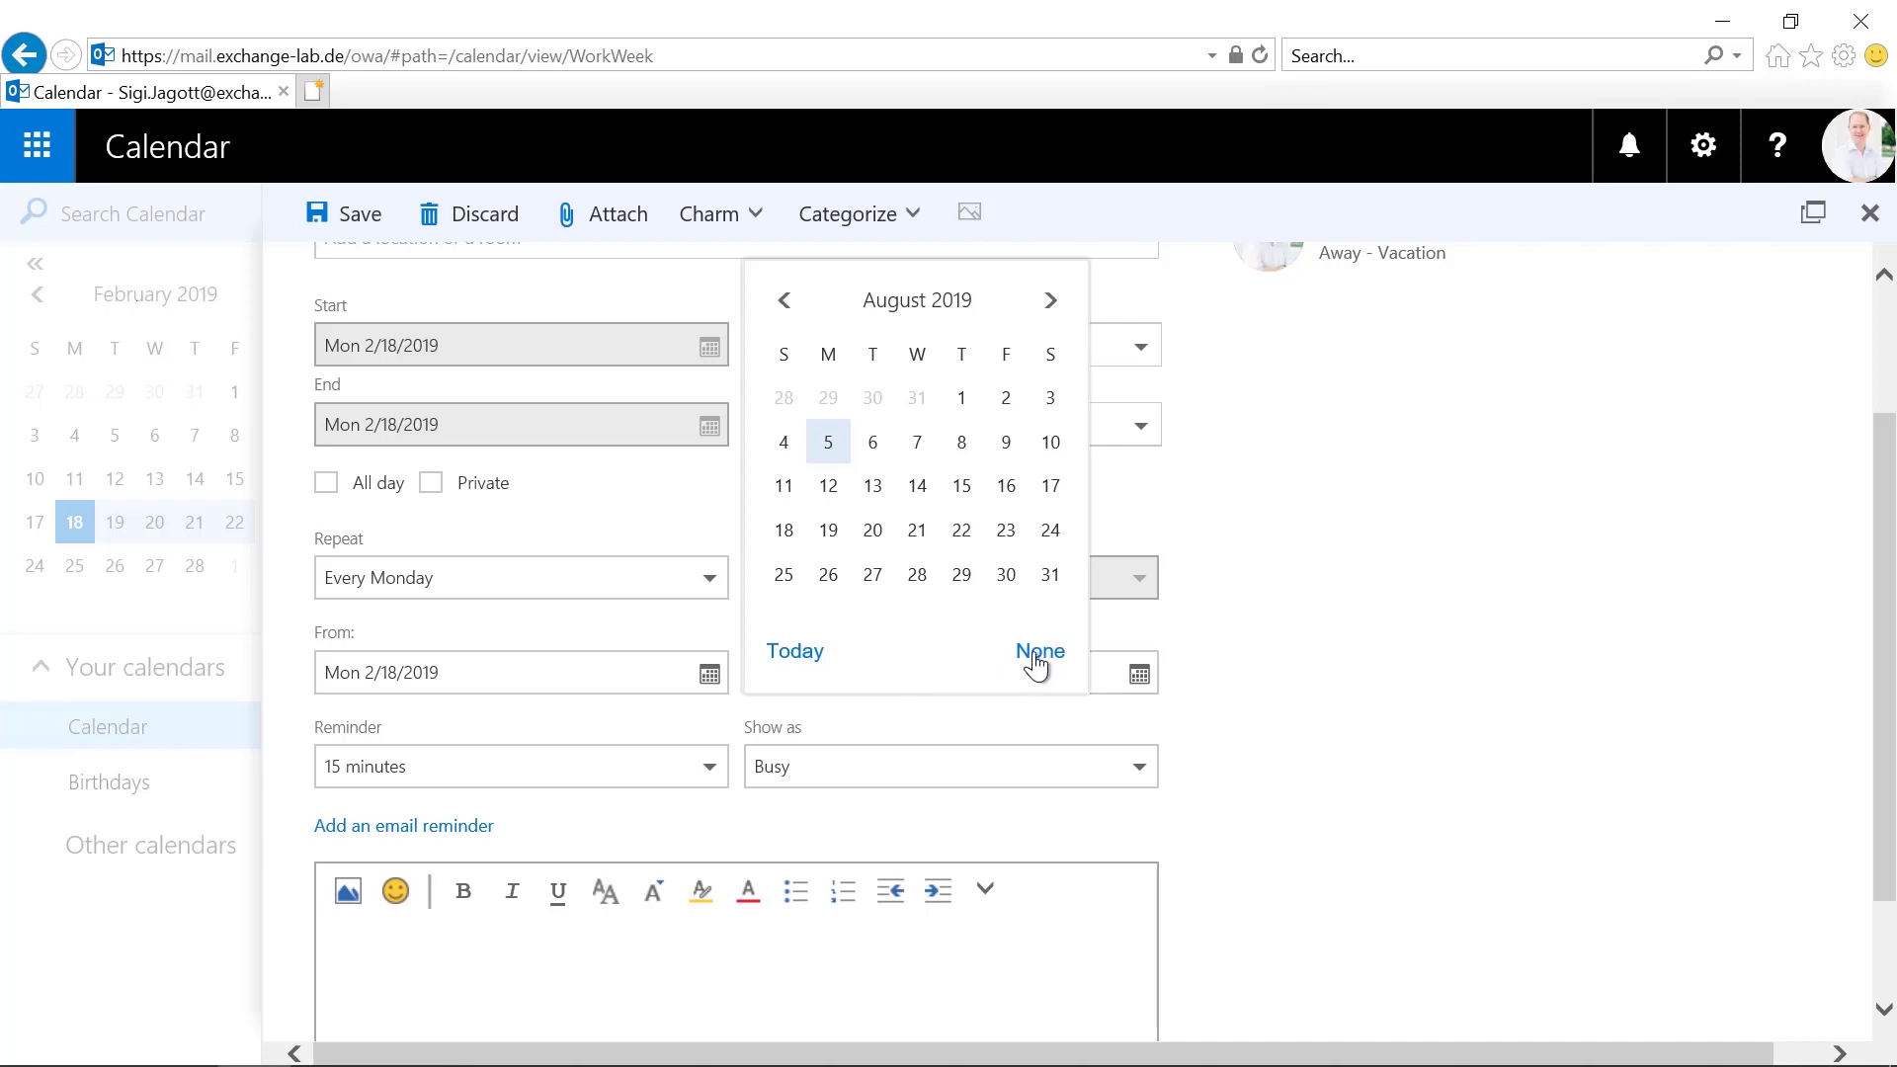
pyautogui.click(1243, 679)
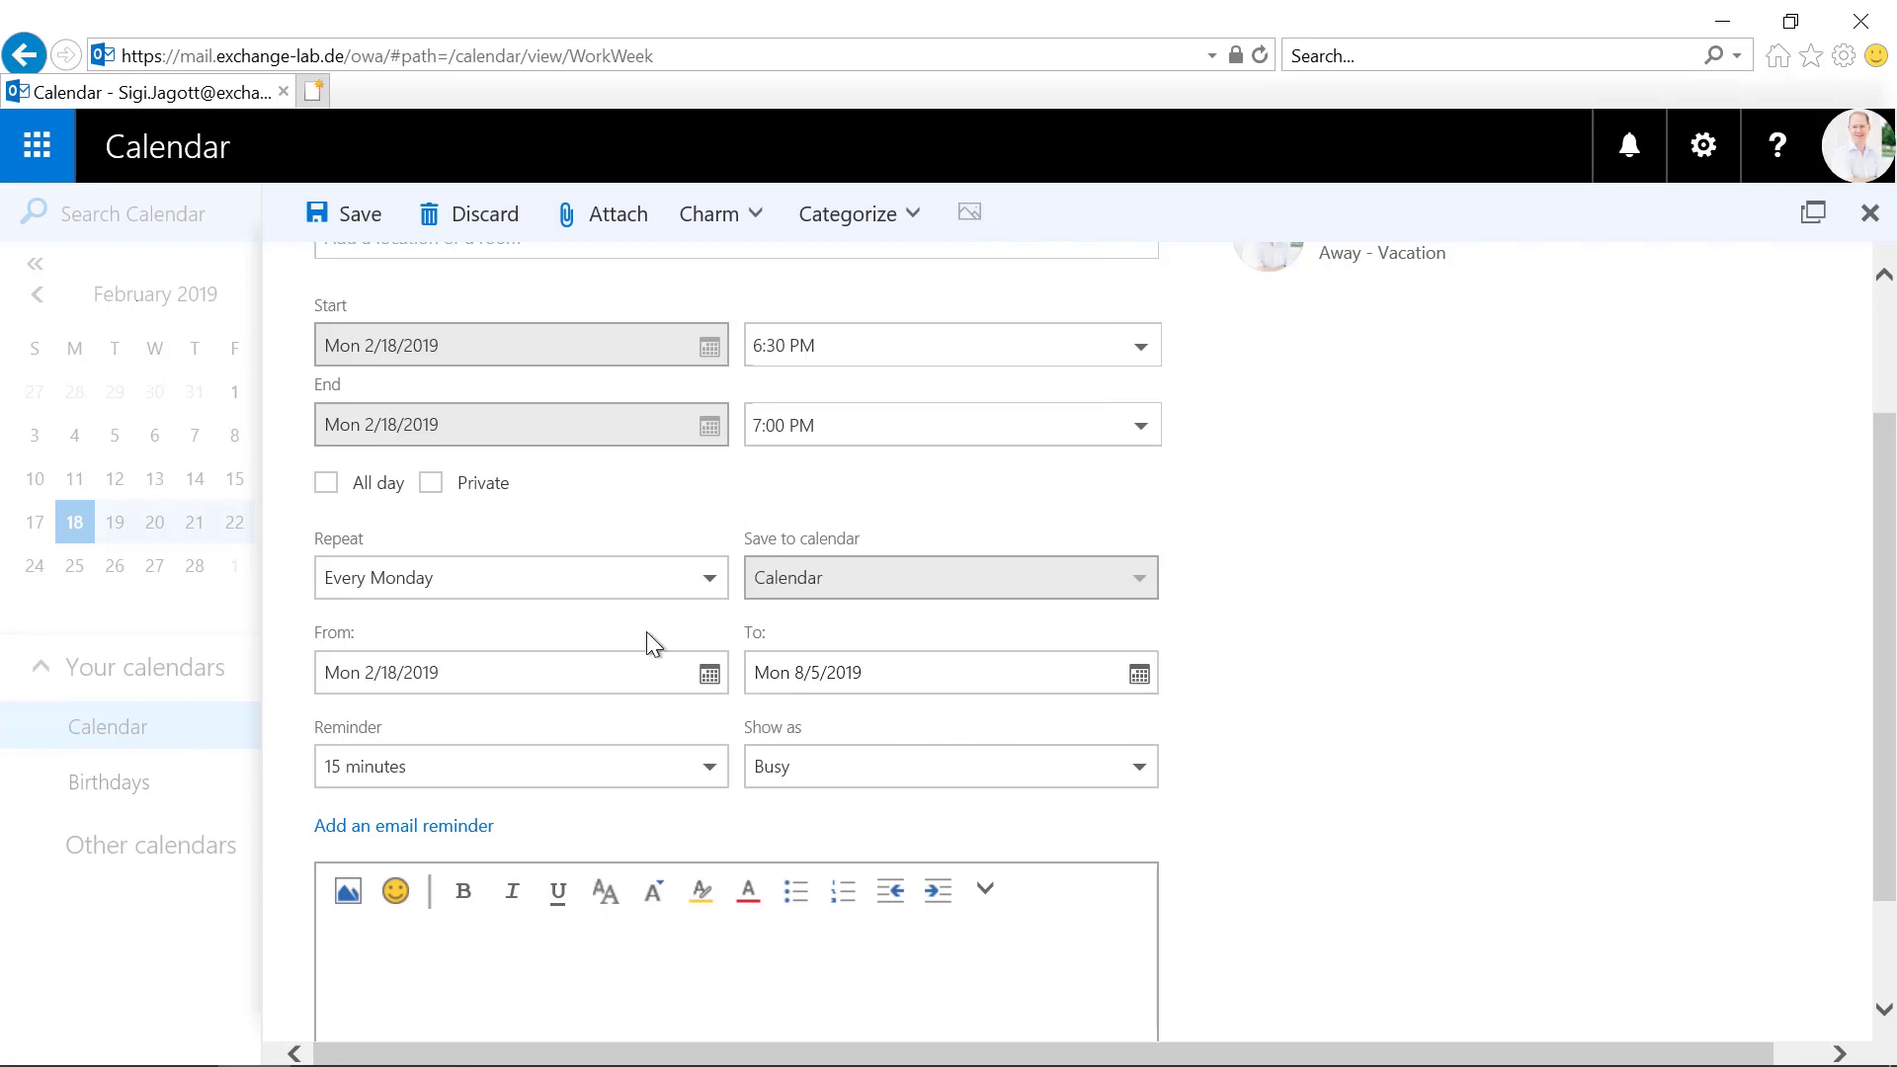
# Step: Add a 1-day-before email reminder to Me saying 'Don't forget the meeting'
pyautogui.click(360, 842)
pyautogui.scroll(-3, 1075, 839)
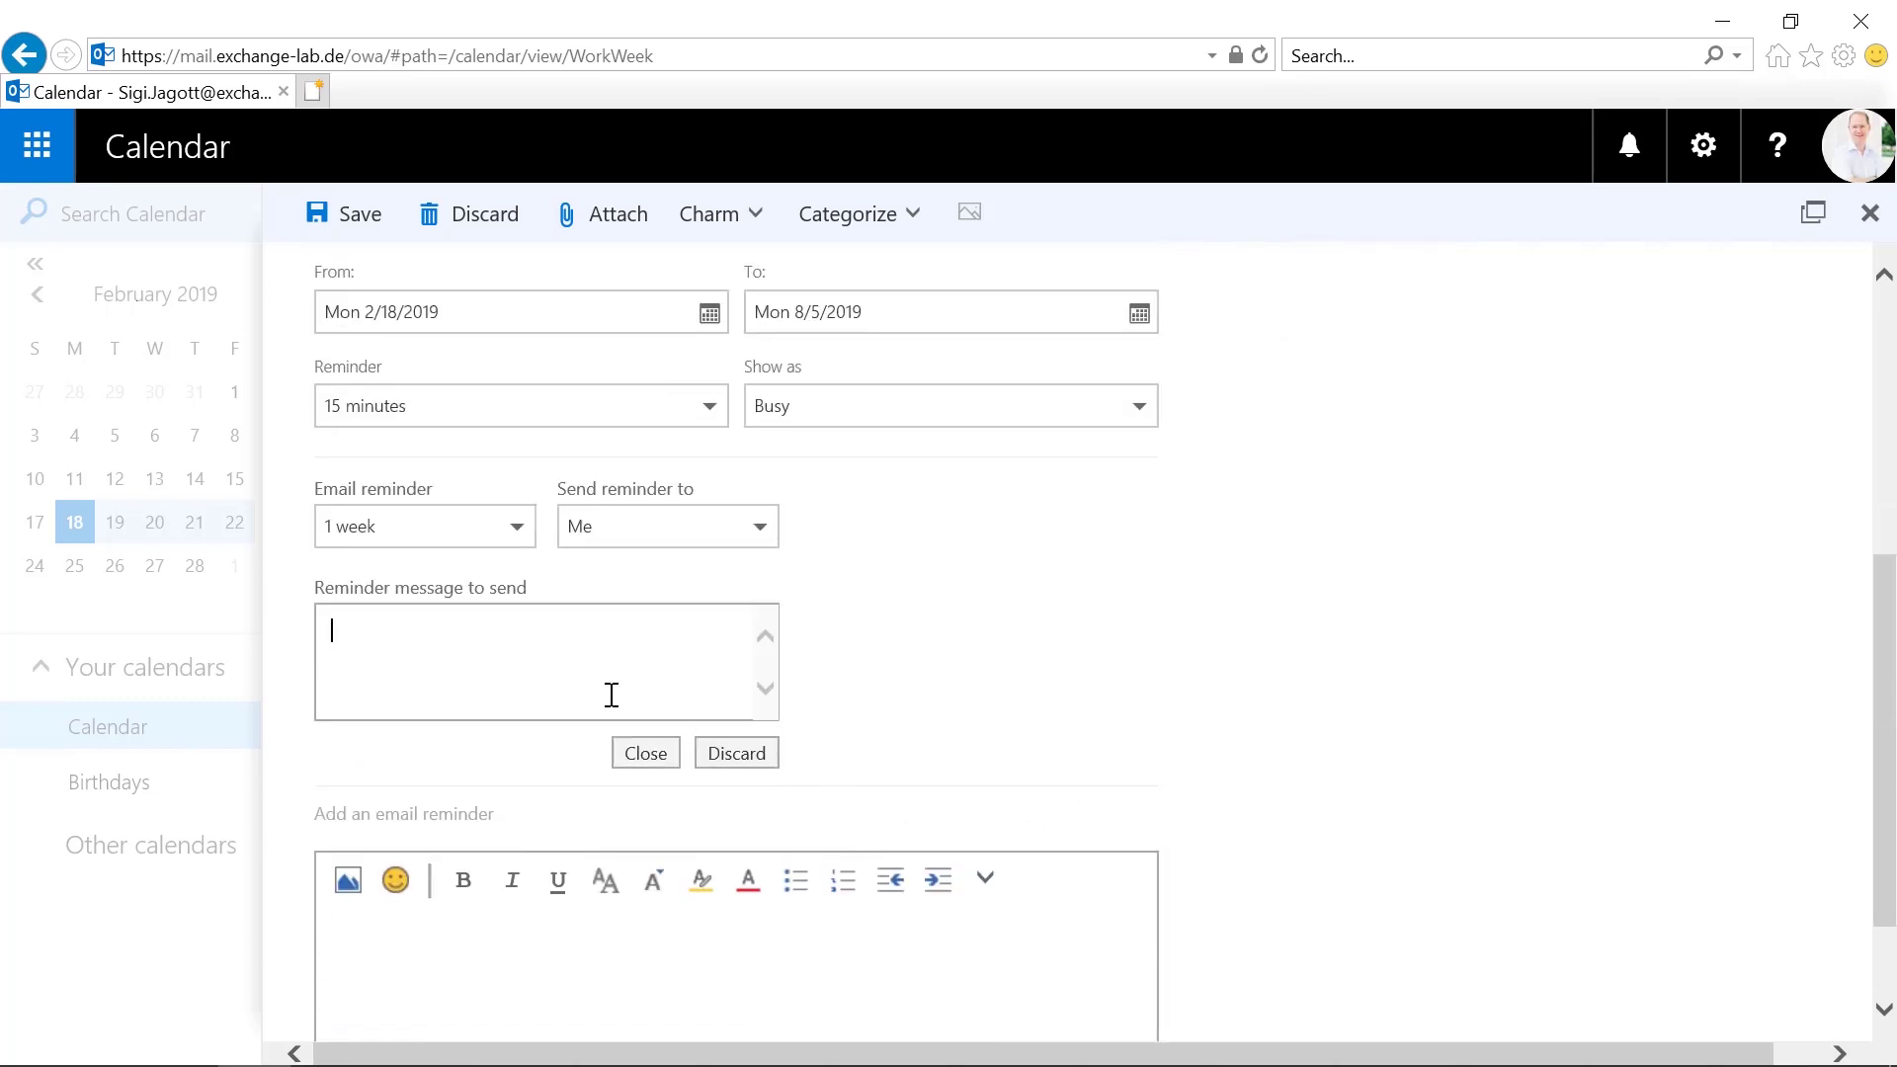
pyautogui.click(414, 534)
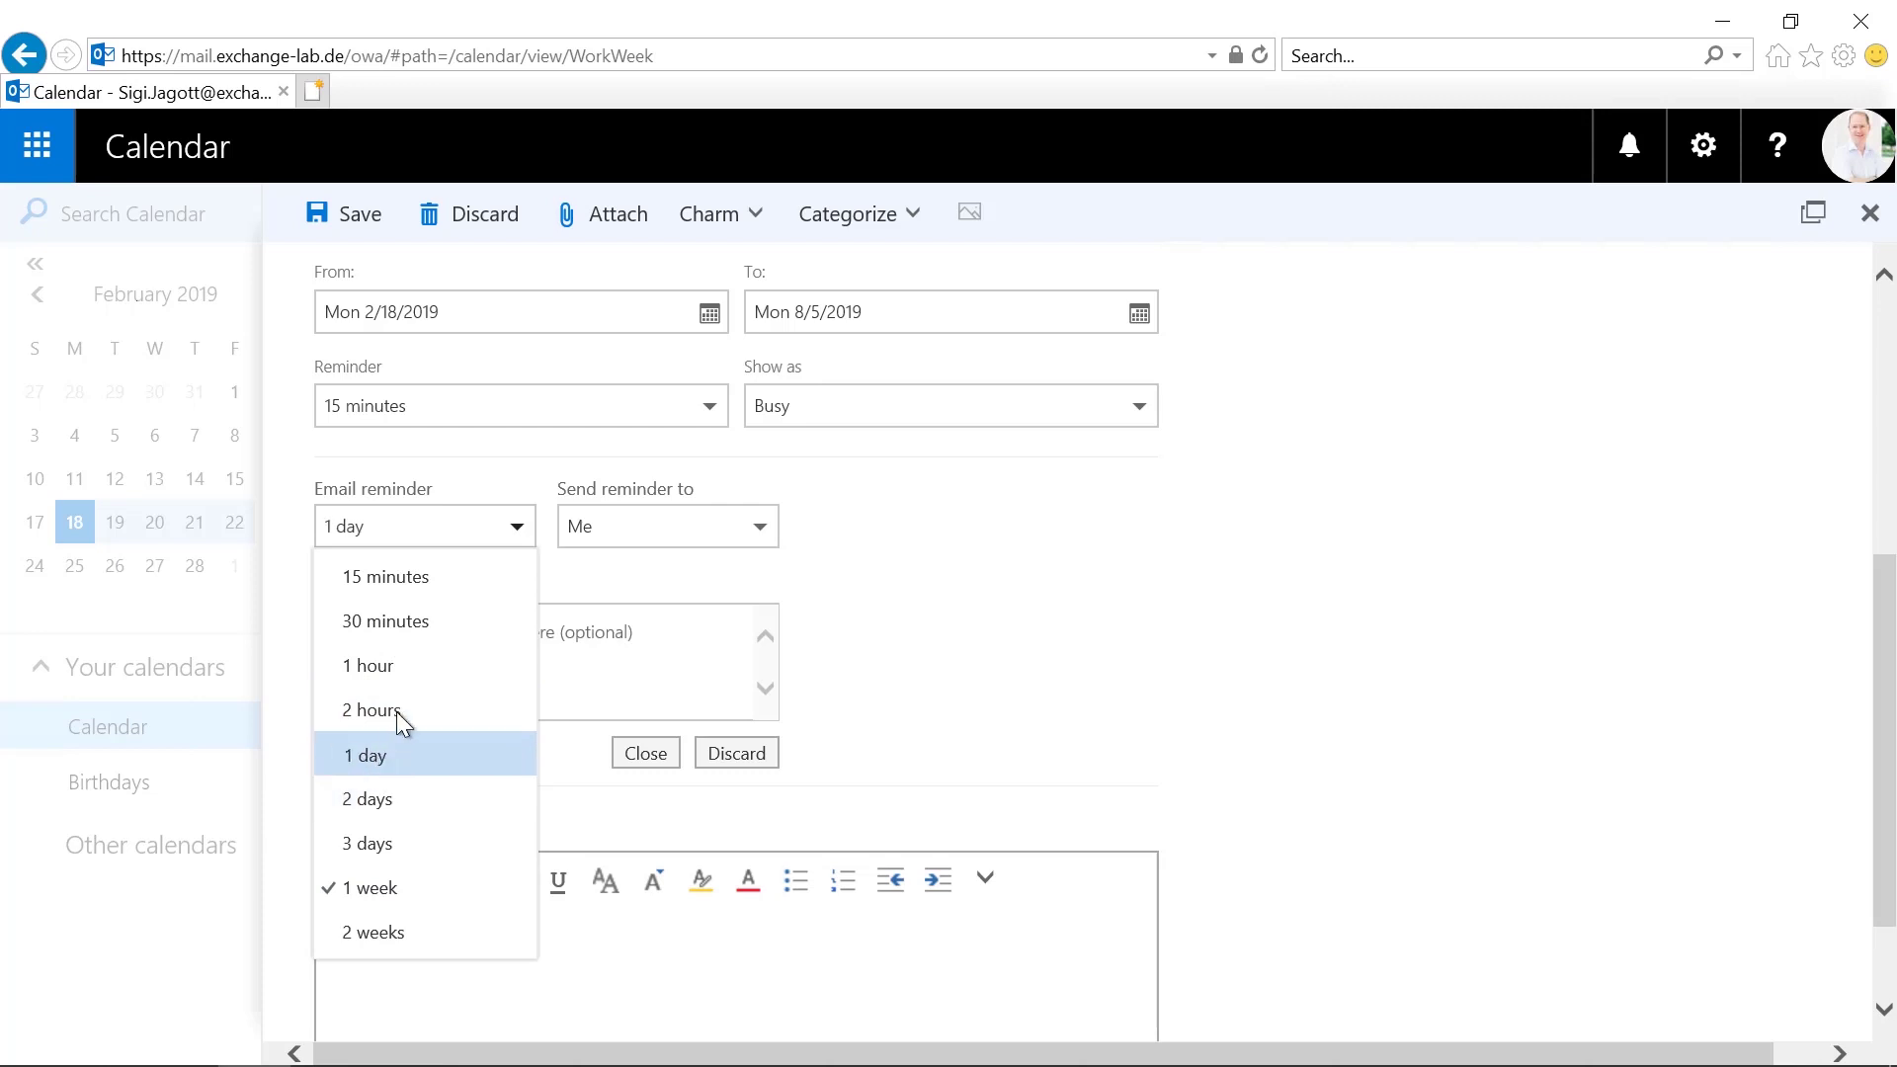
pyautogui.click(375, 754)
pyautogui.click(440, 653)
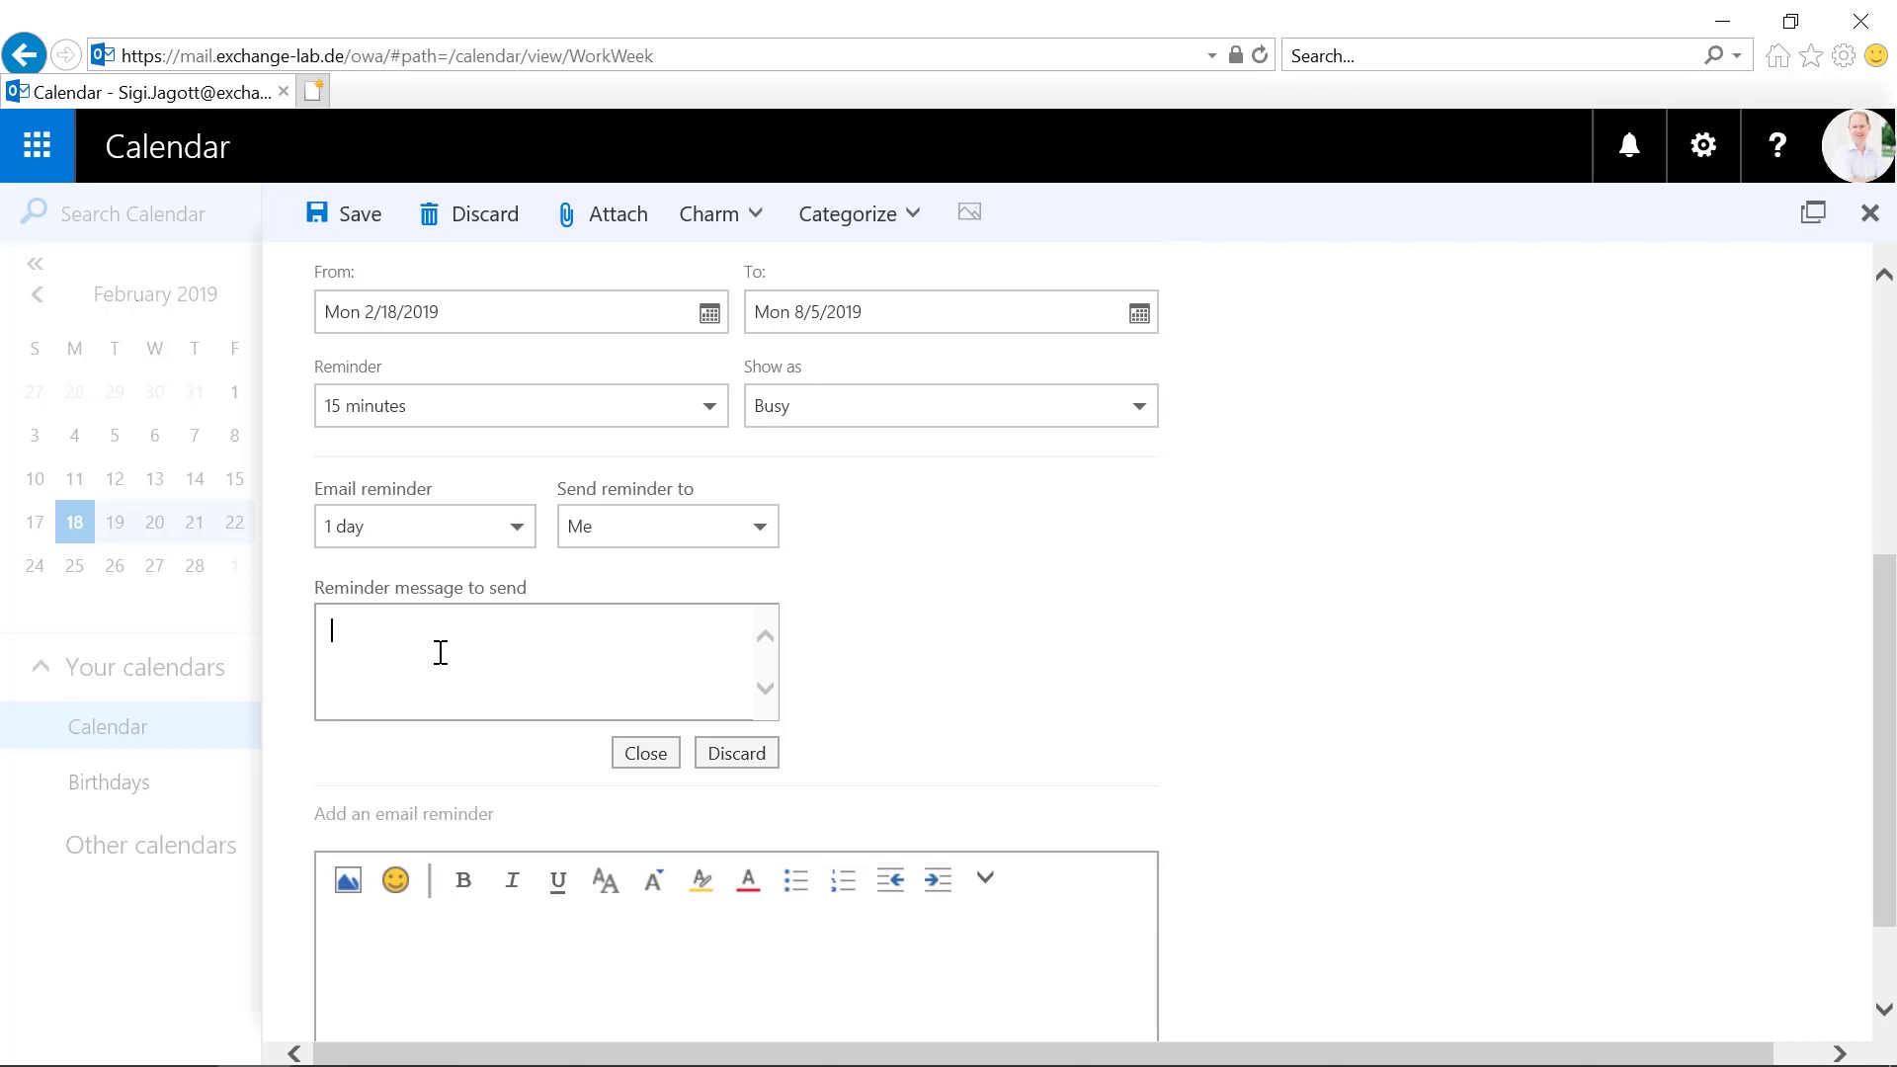
pyautogui.write("Don't forget the meeting")
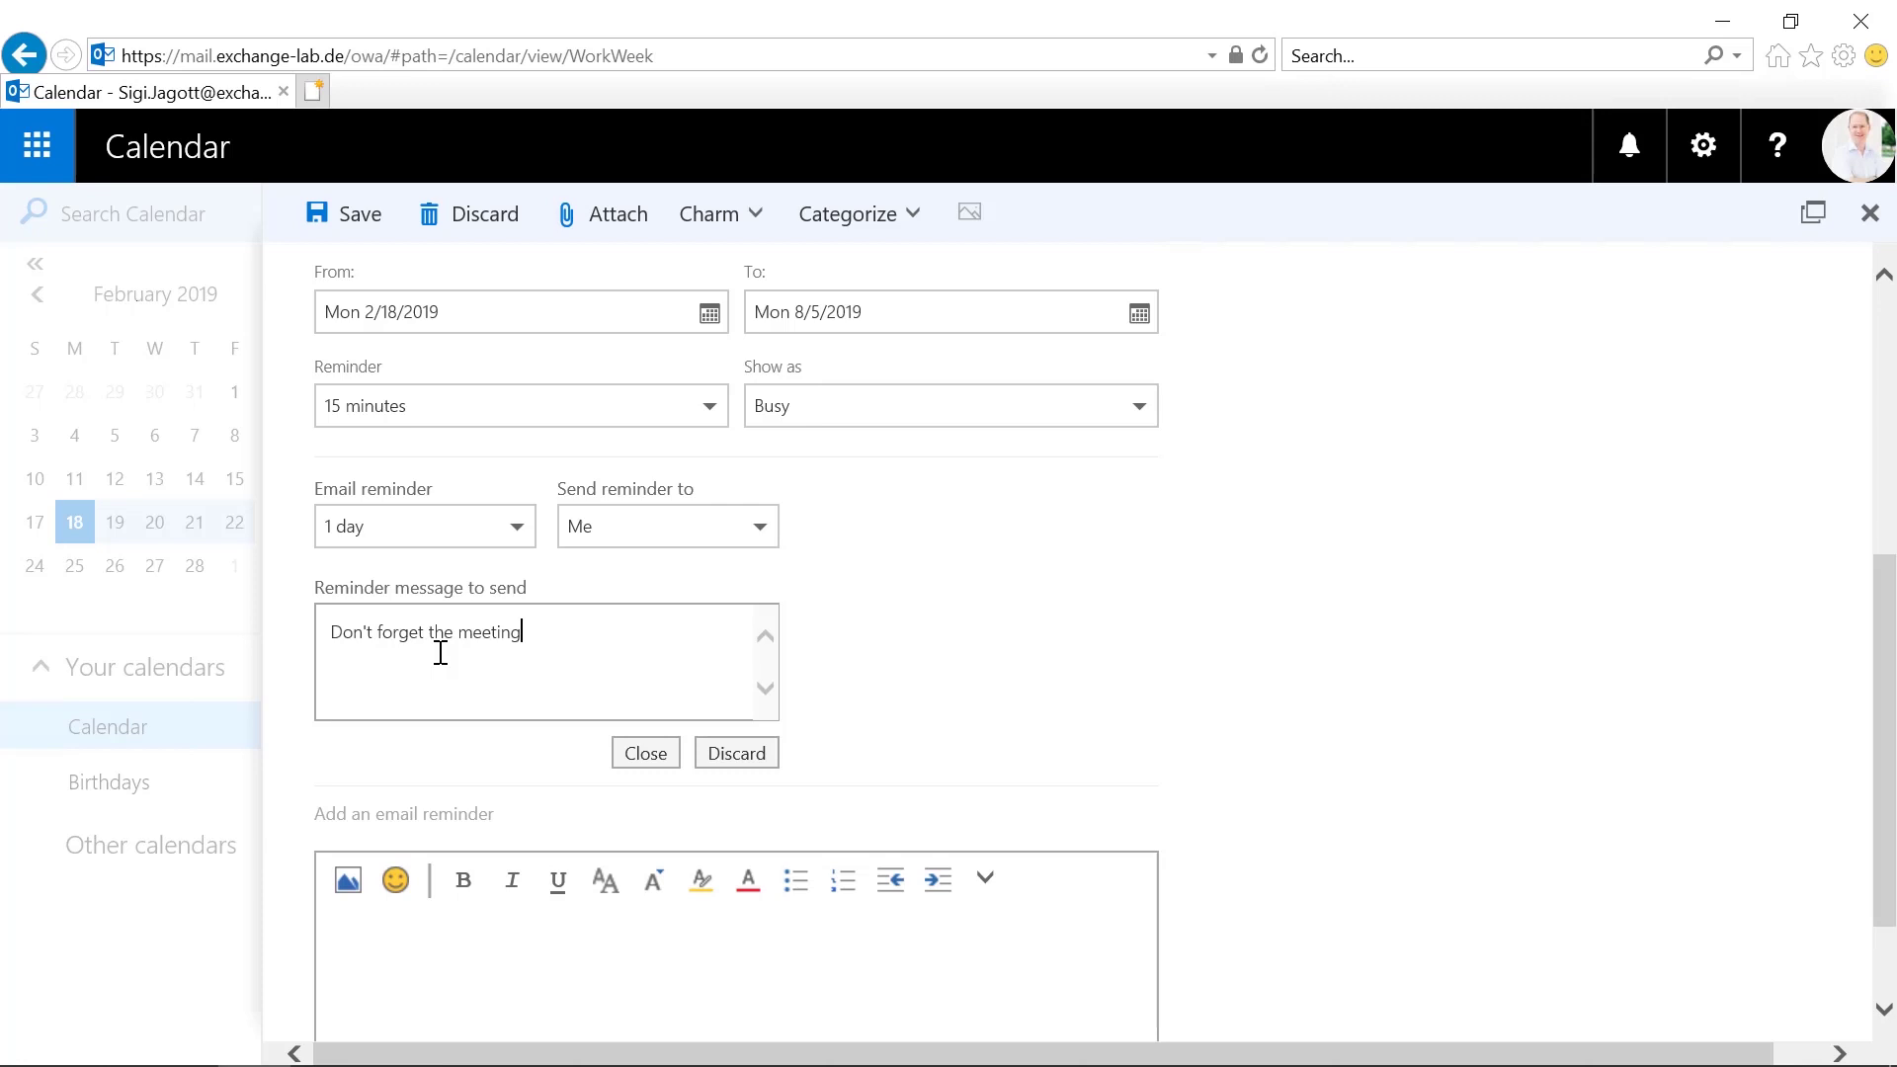
pyautogui.click(664, 530)
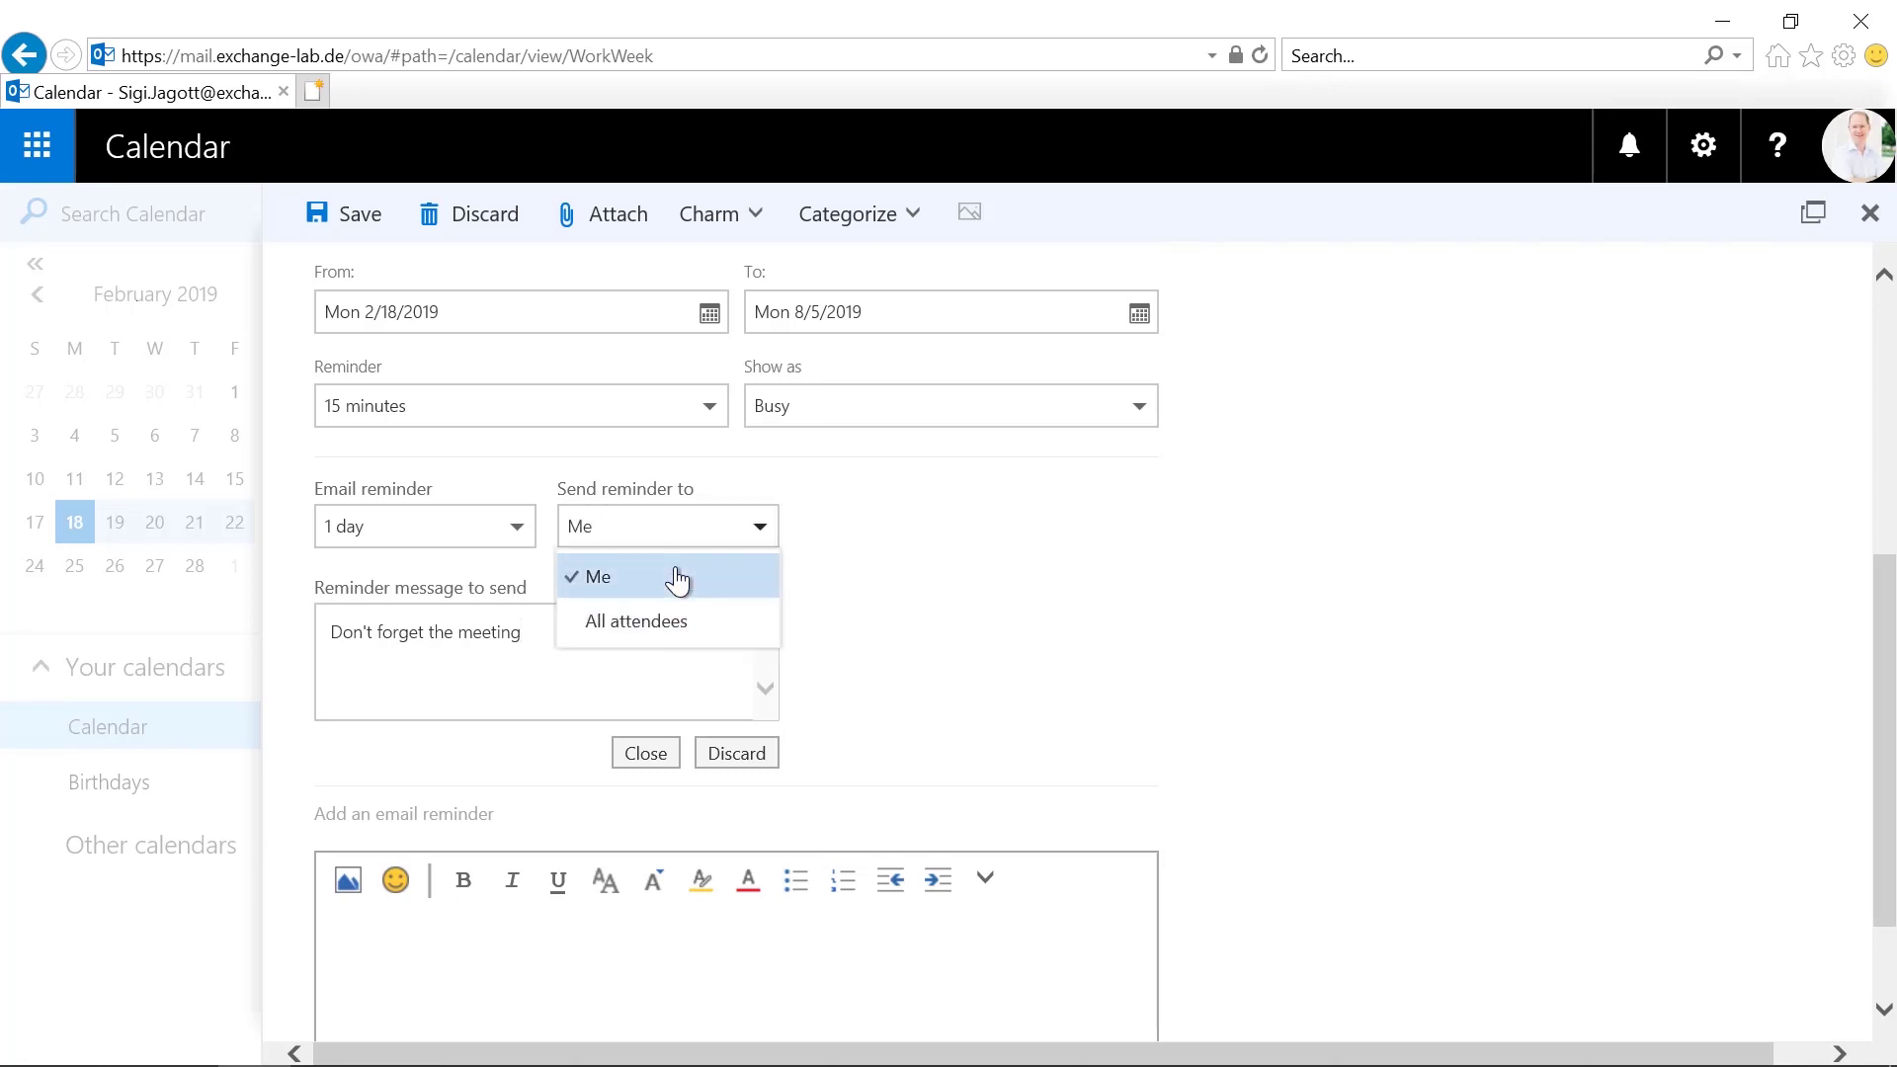
pyautogui.click(669, 575)
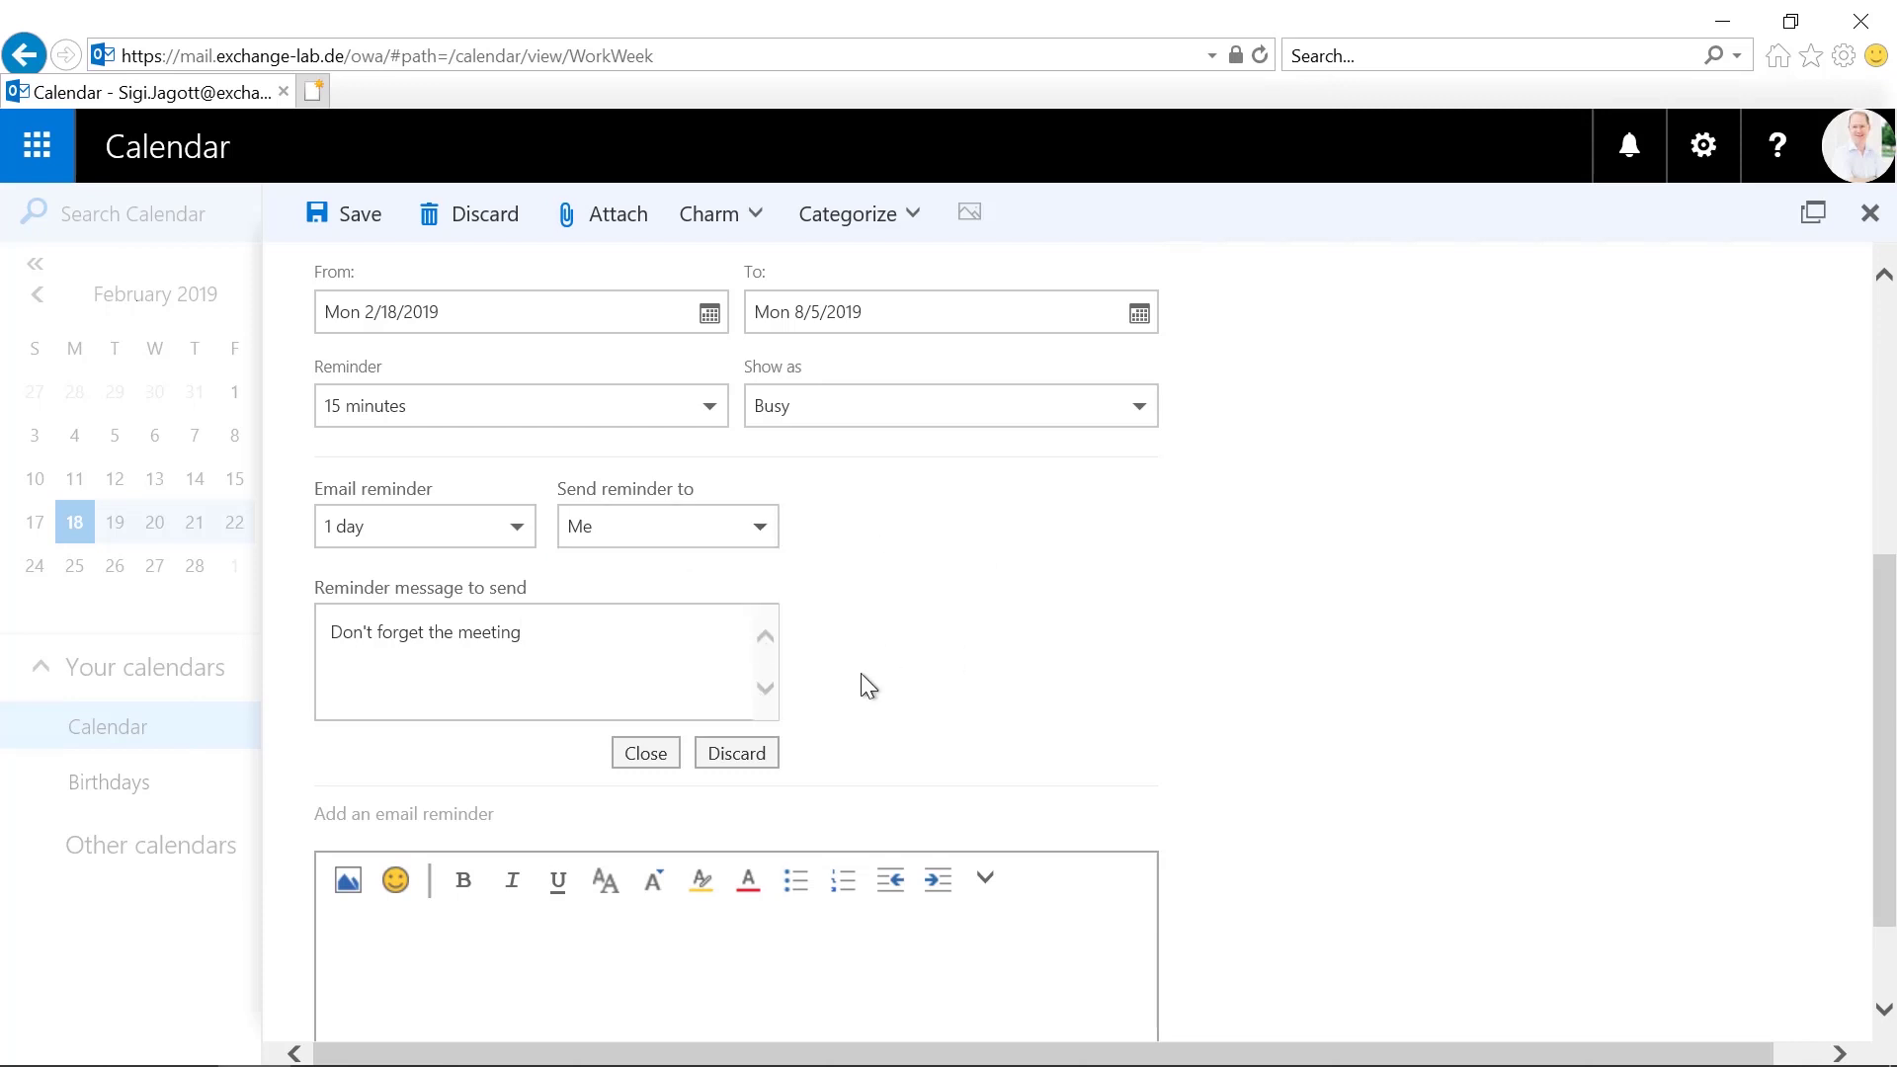
pyautogui.scroll(6, 862, 675)
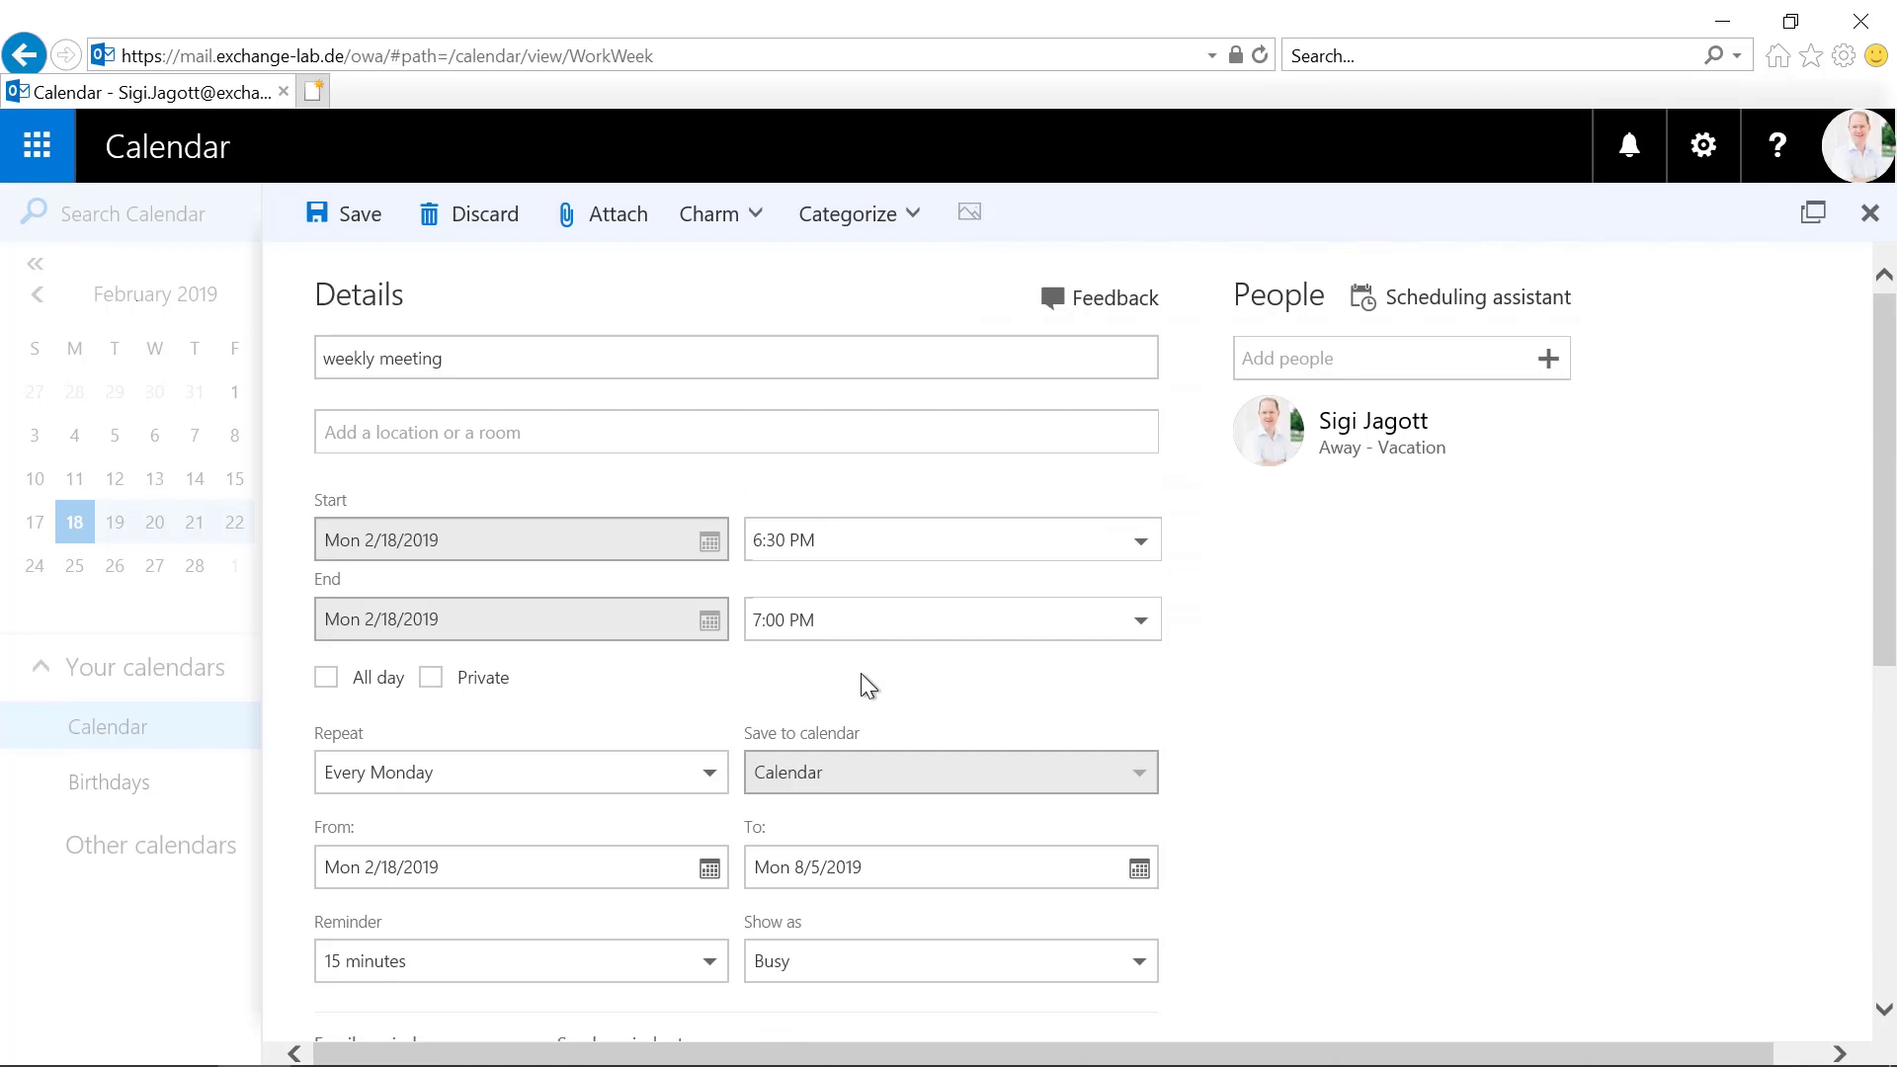
# Step: Add the suggested colleague as an attendee and uncheck Allow forwarding
pyautogui.click(1339, 355)
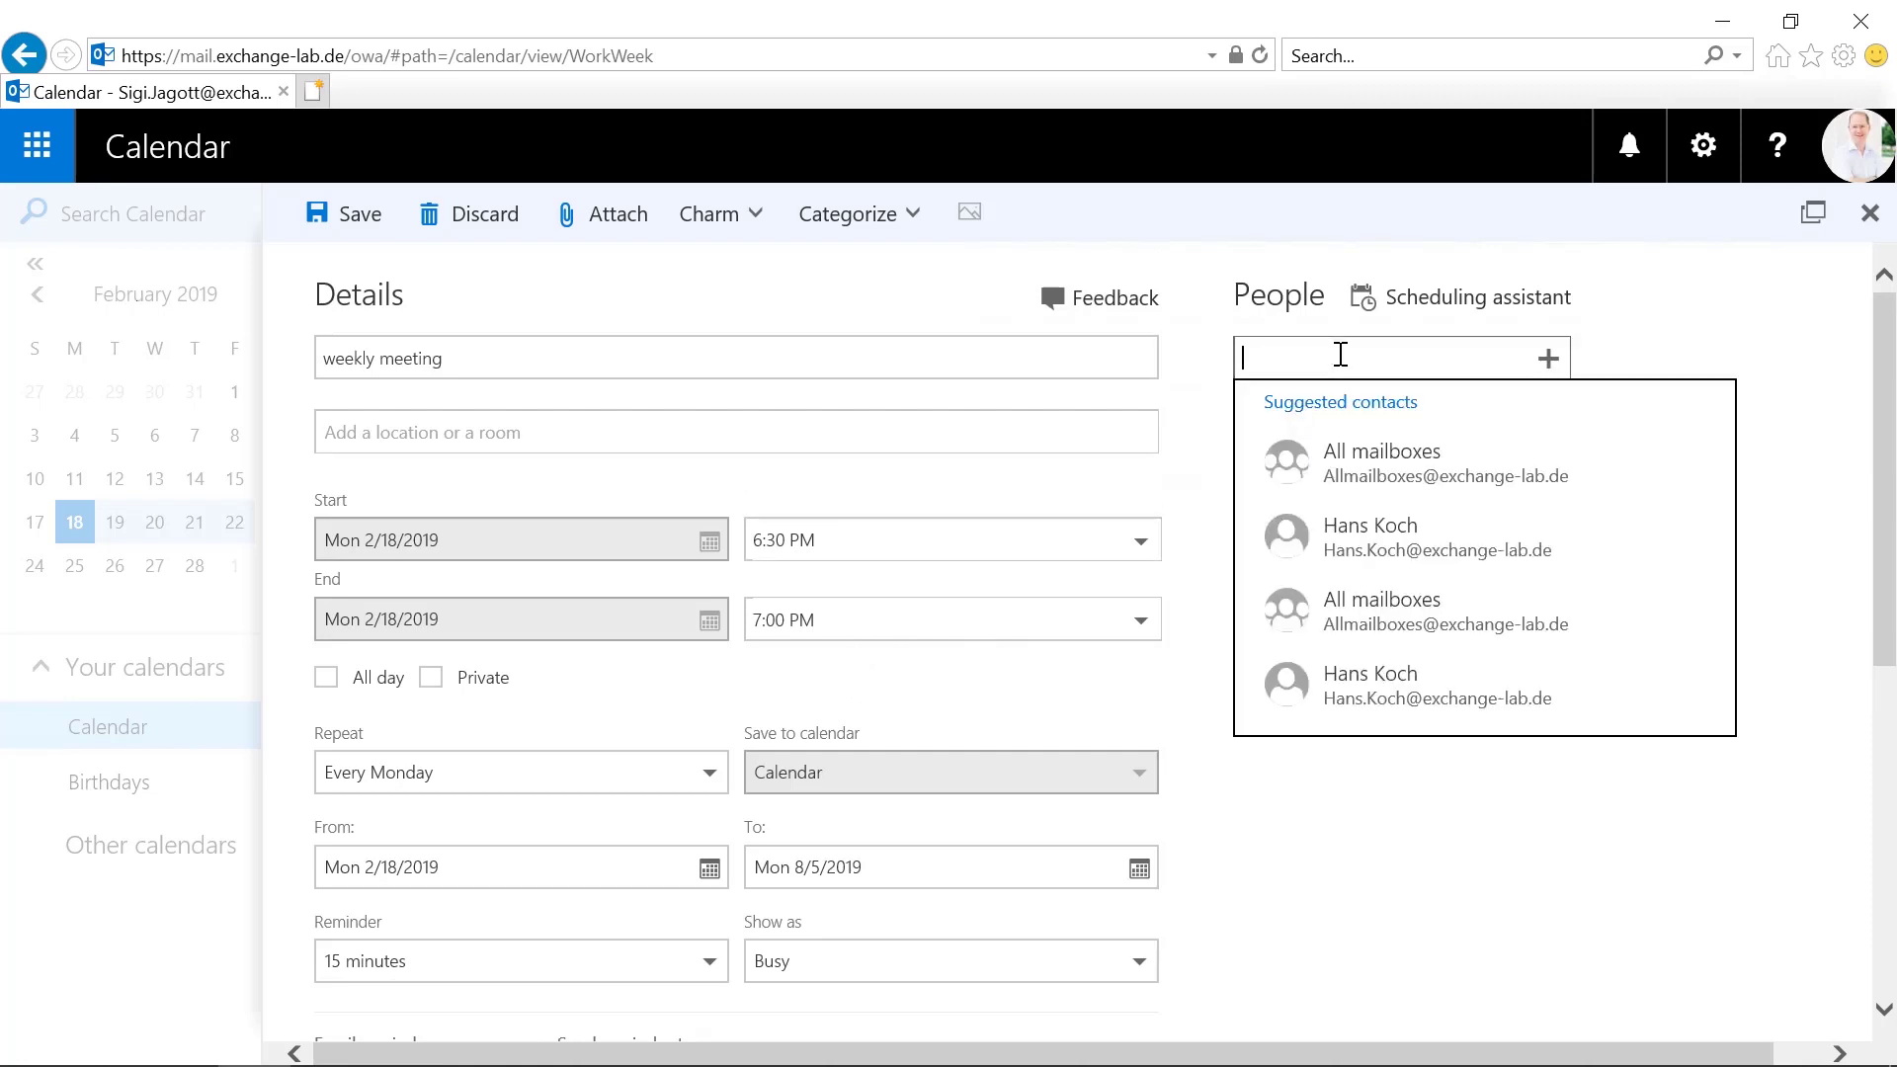
pyautogui.click(1384, 549)
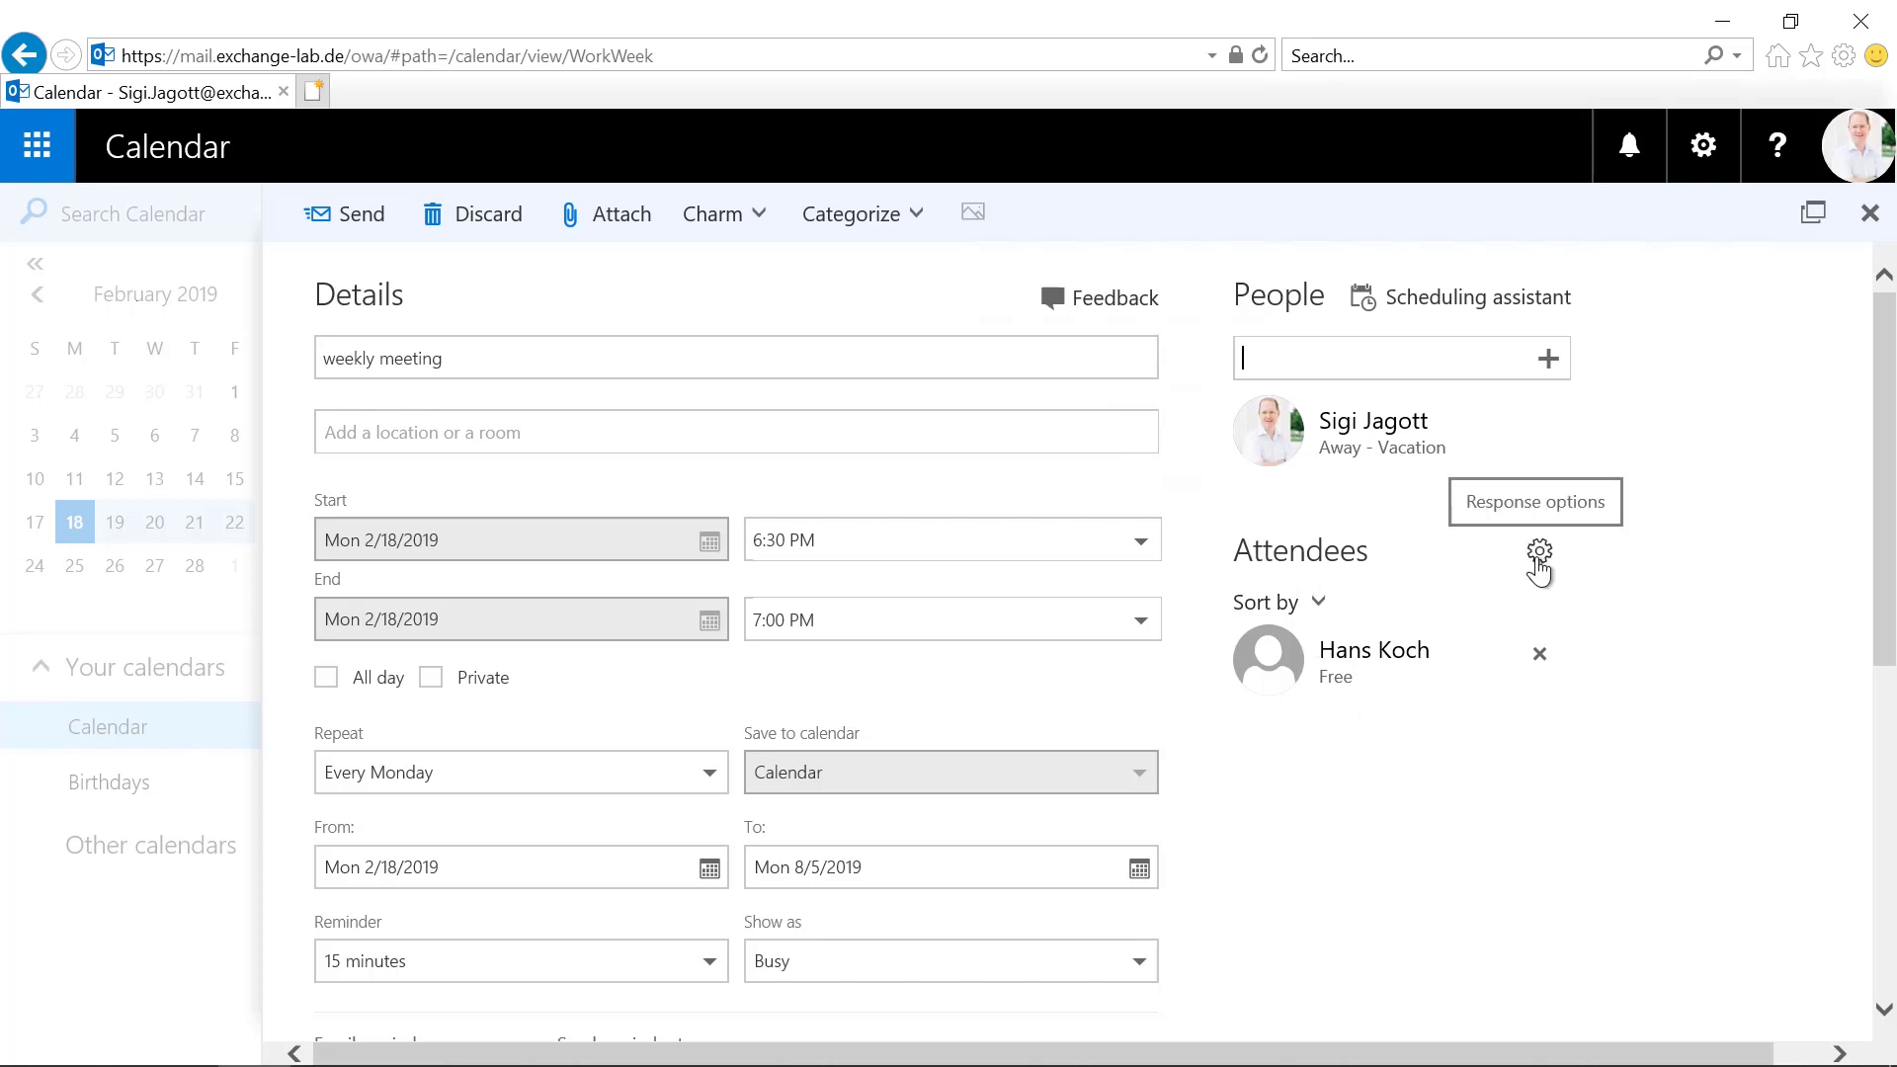
pyautogui.click(1539, 554)
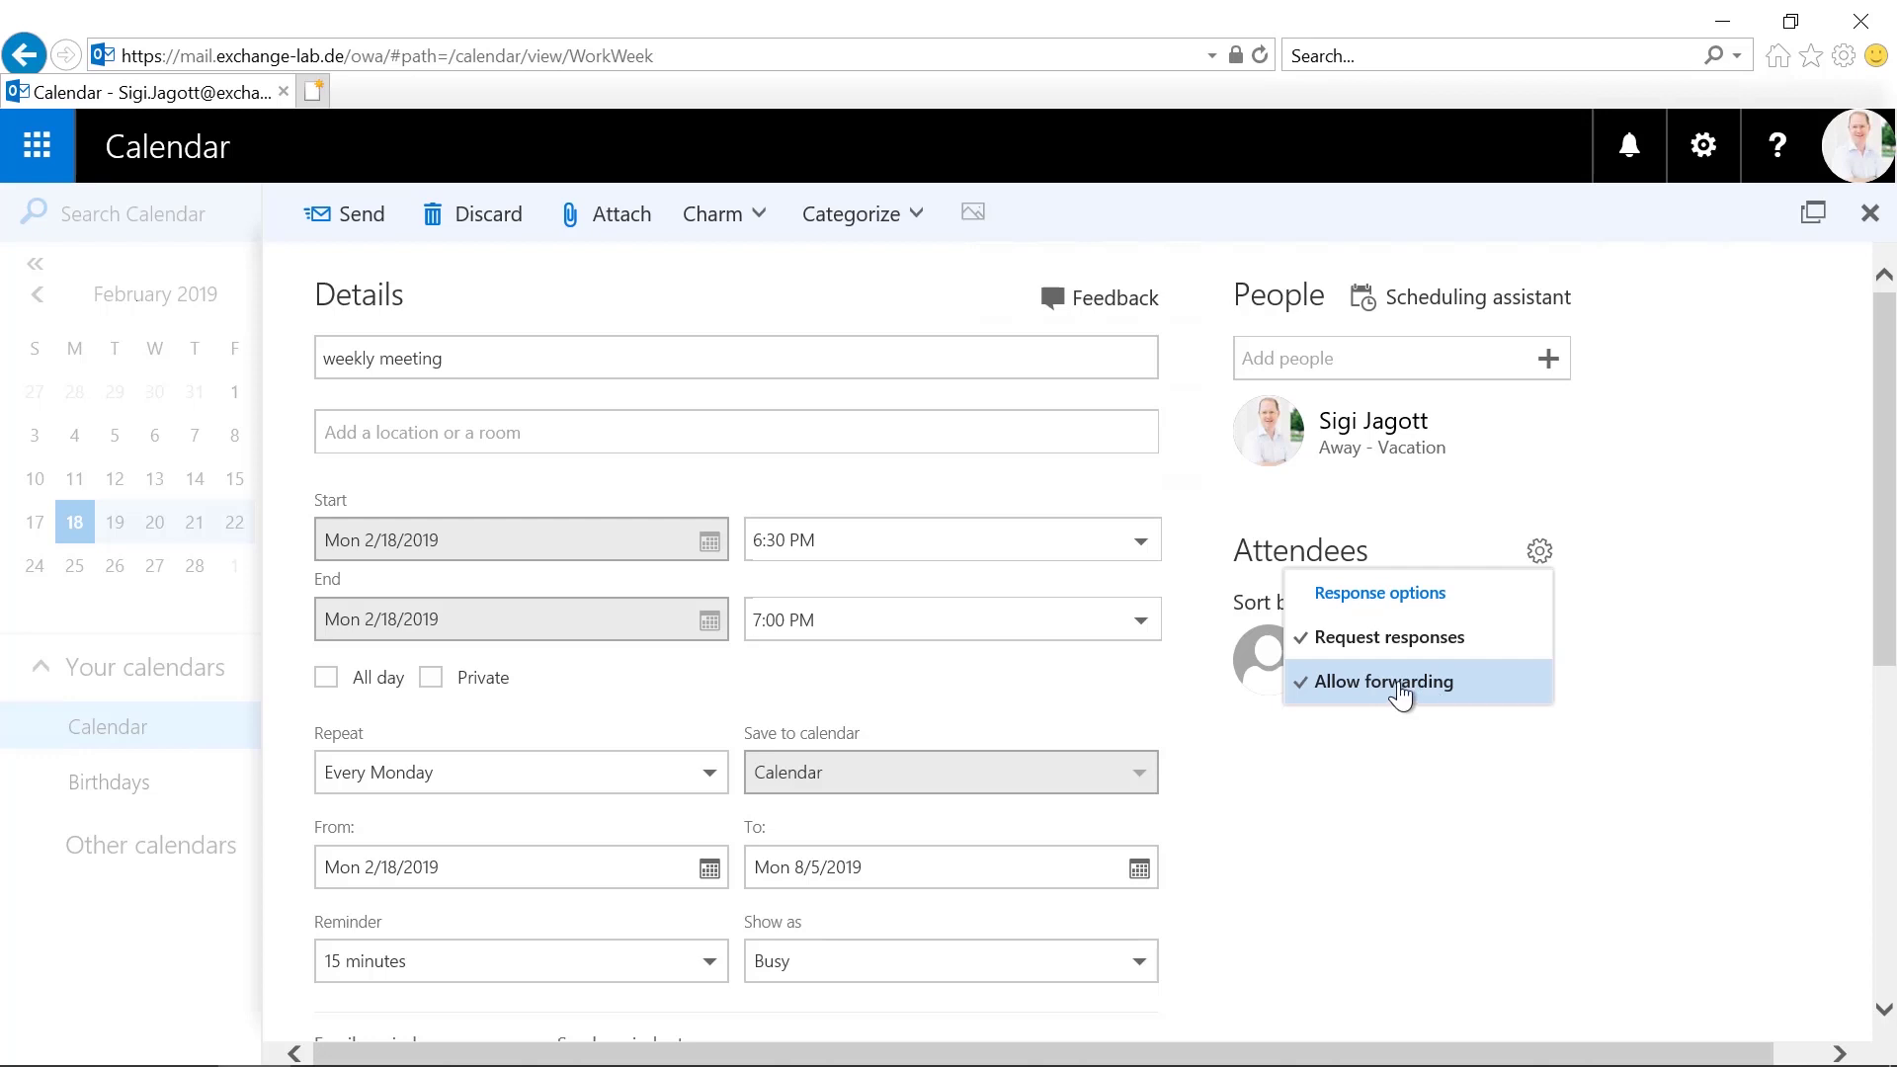
pyautogui.click(1400, 691)
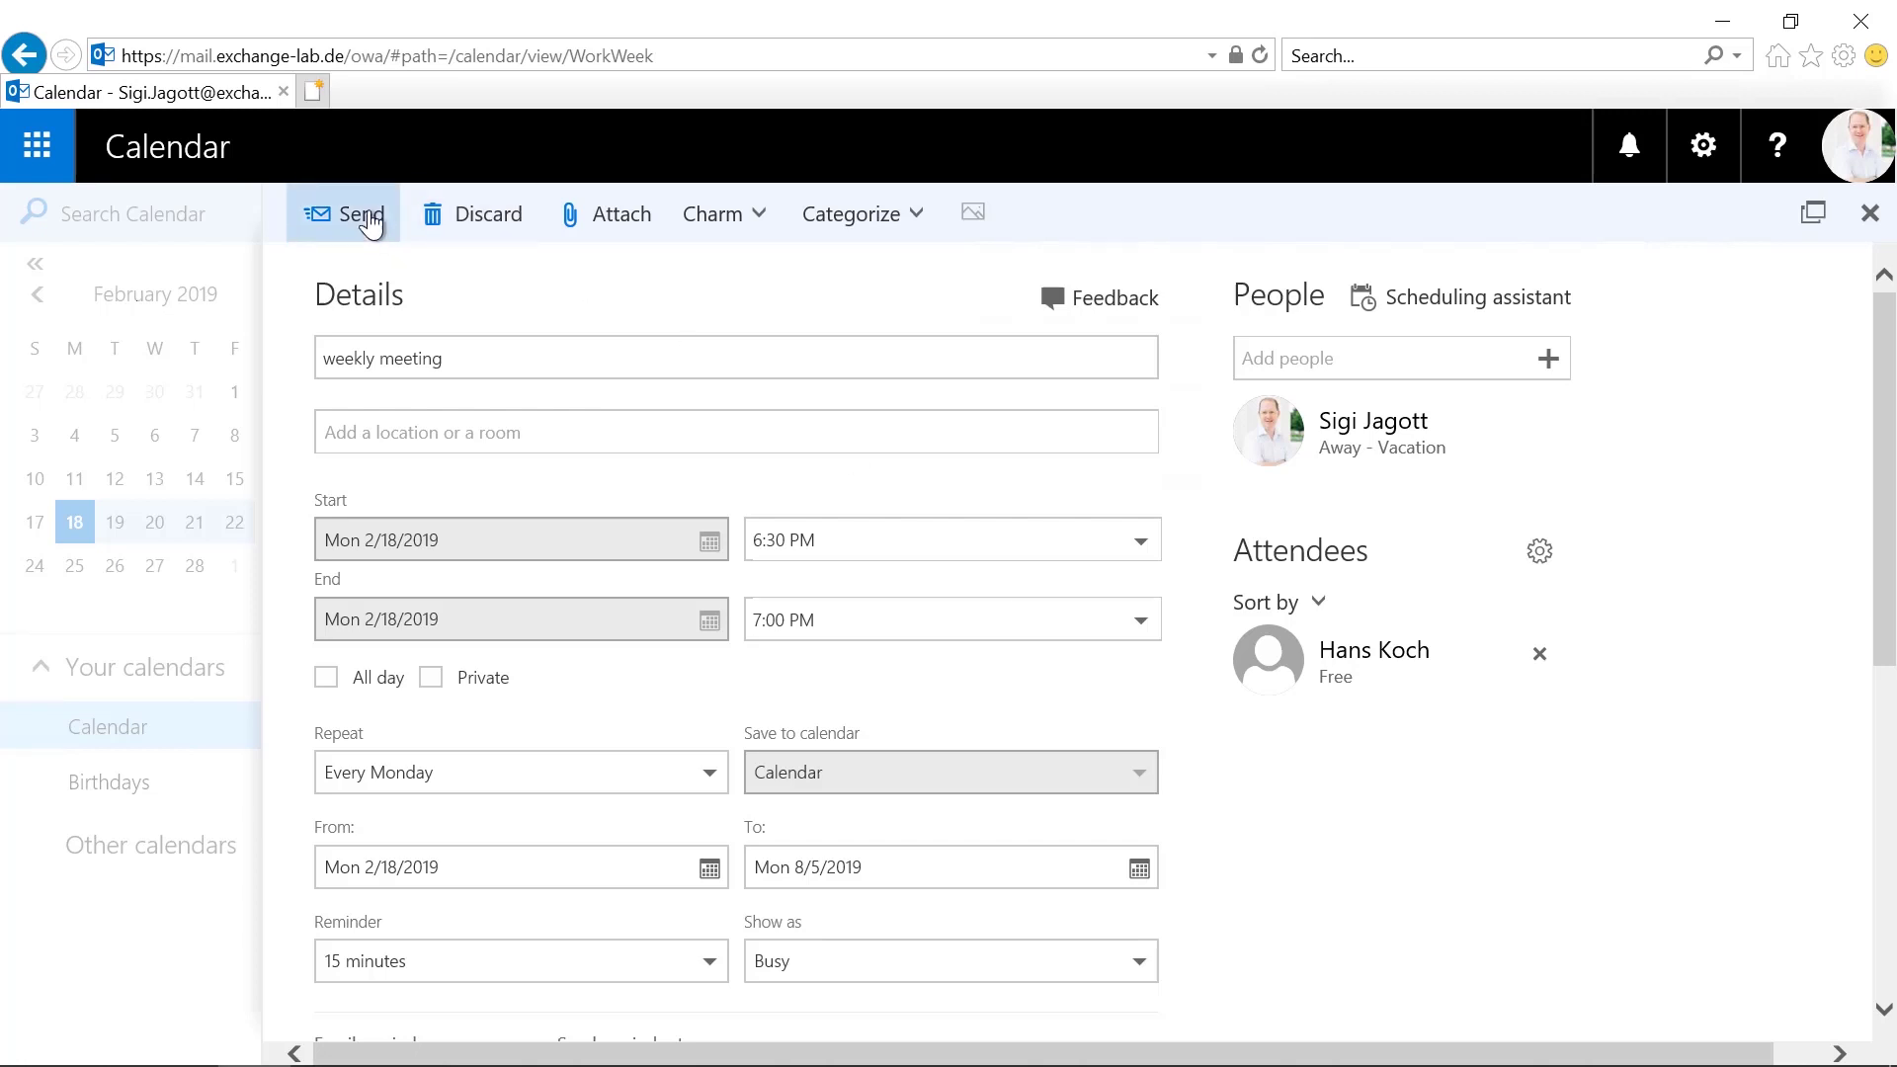
# Step: Send the invite, open the colleague's mailbox, and confirm the weekly meeting invite can't be forwarded
pyautogui.click(346, 213)
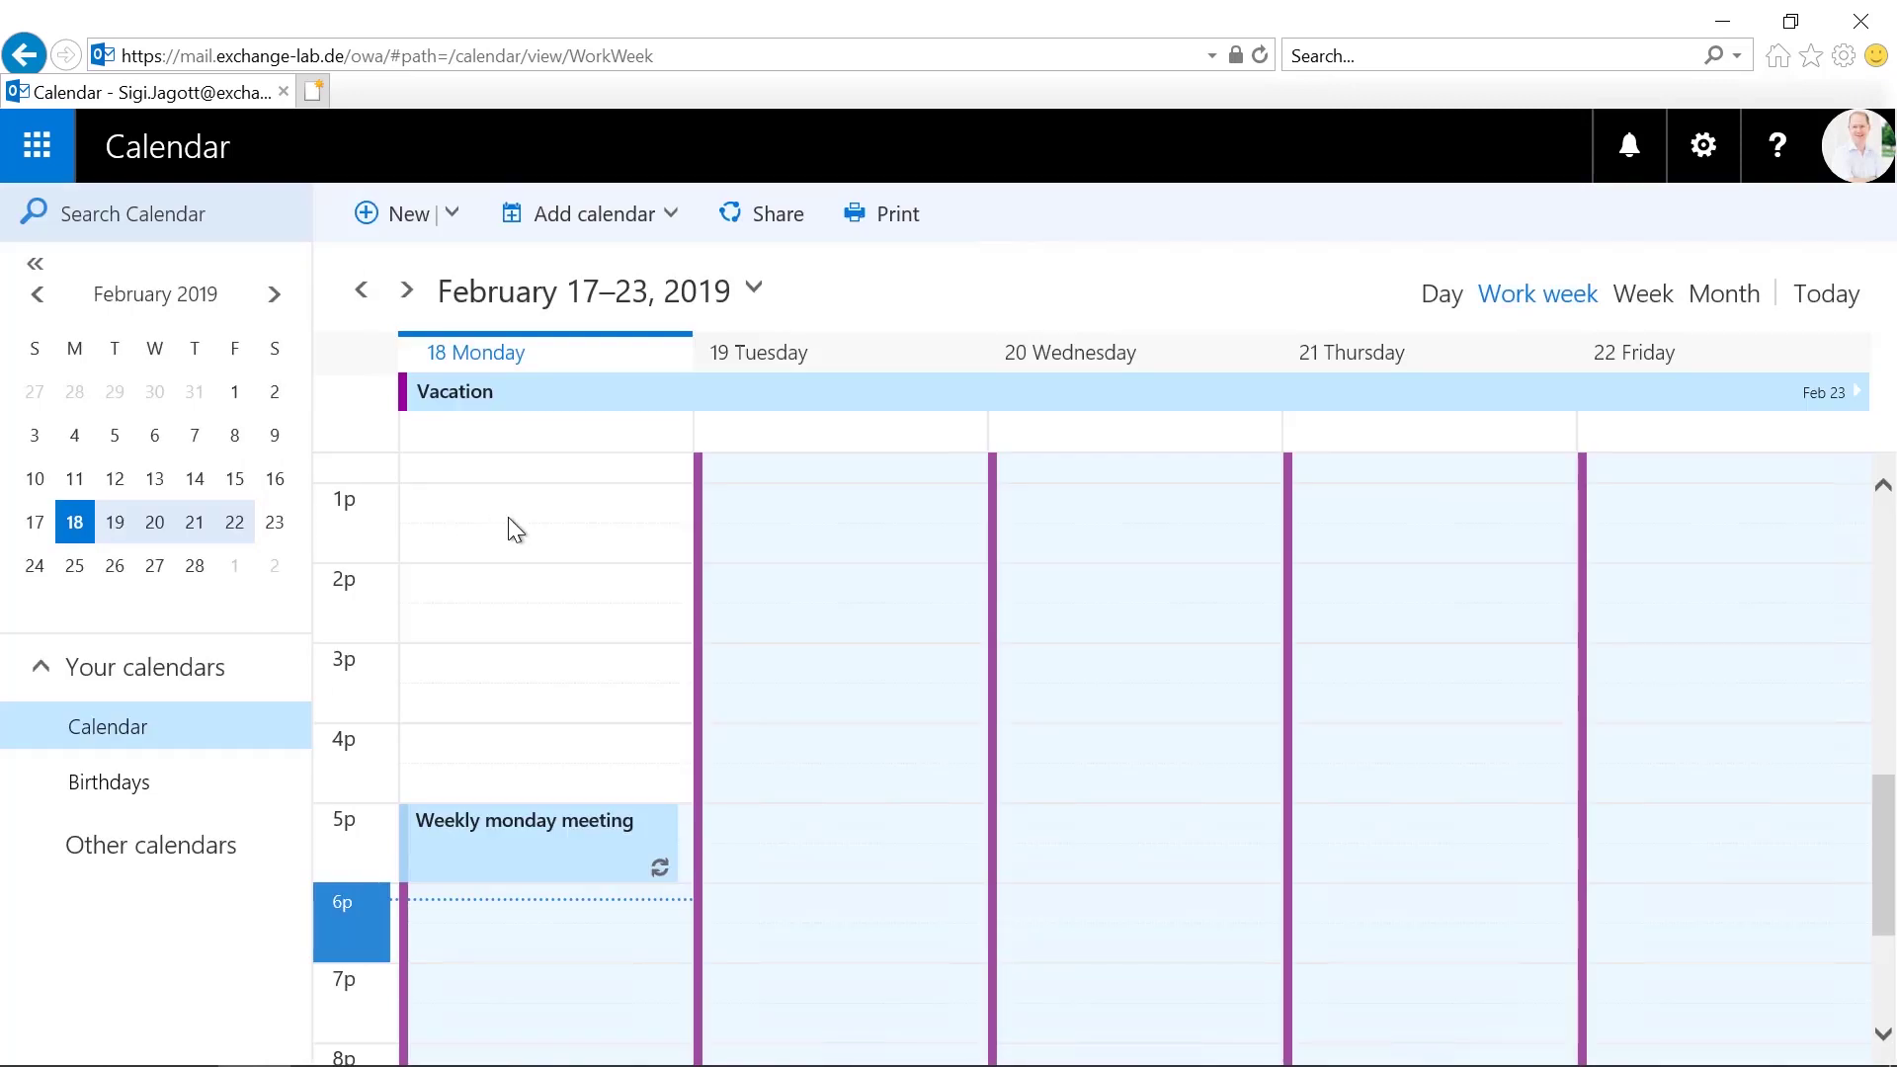
pyautogui.click(1858, 146)
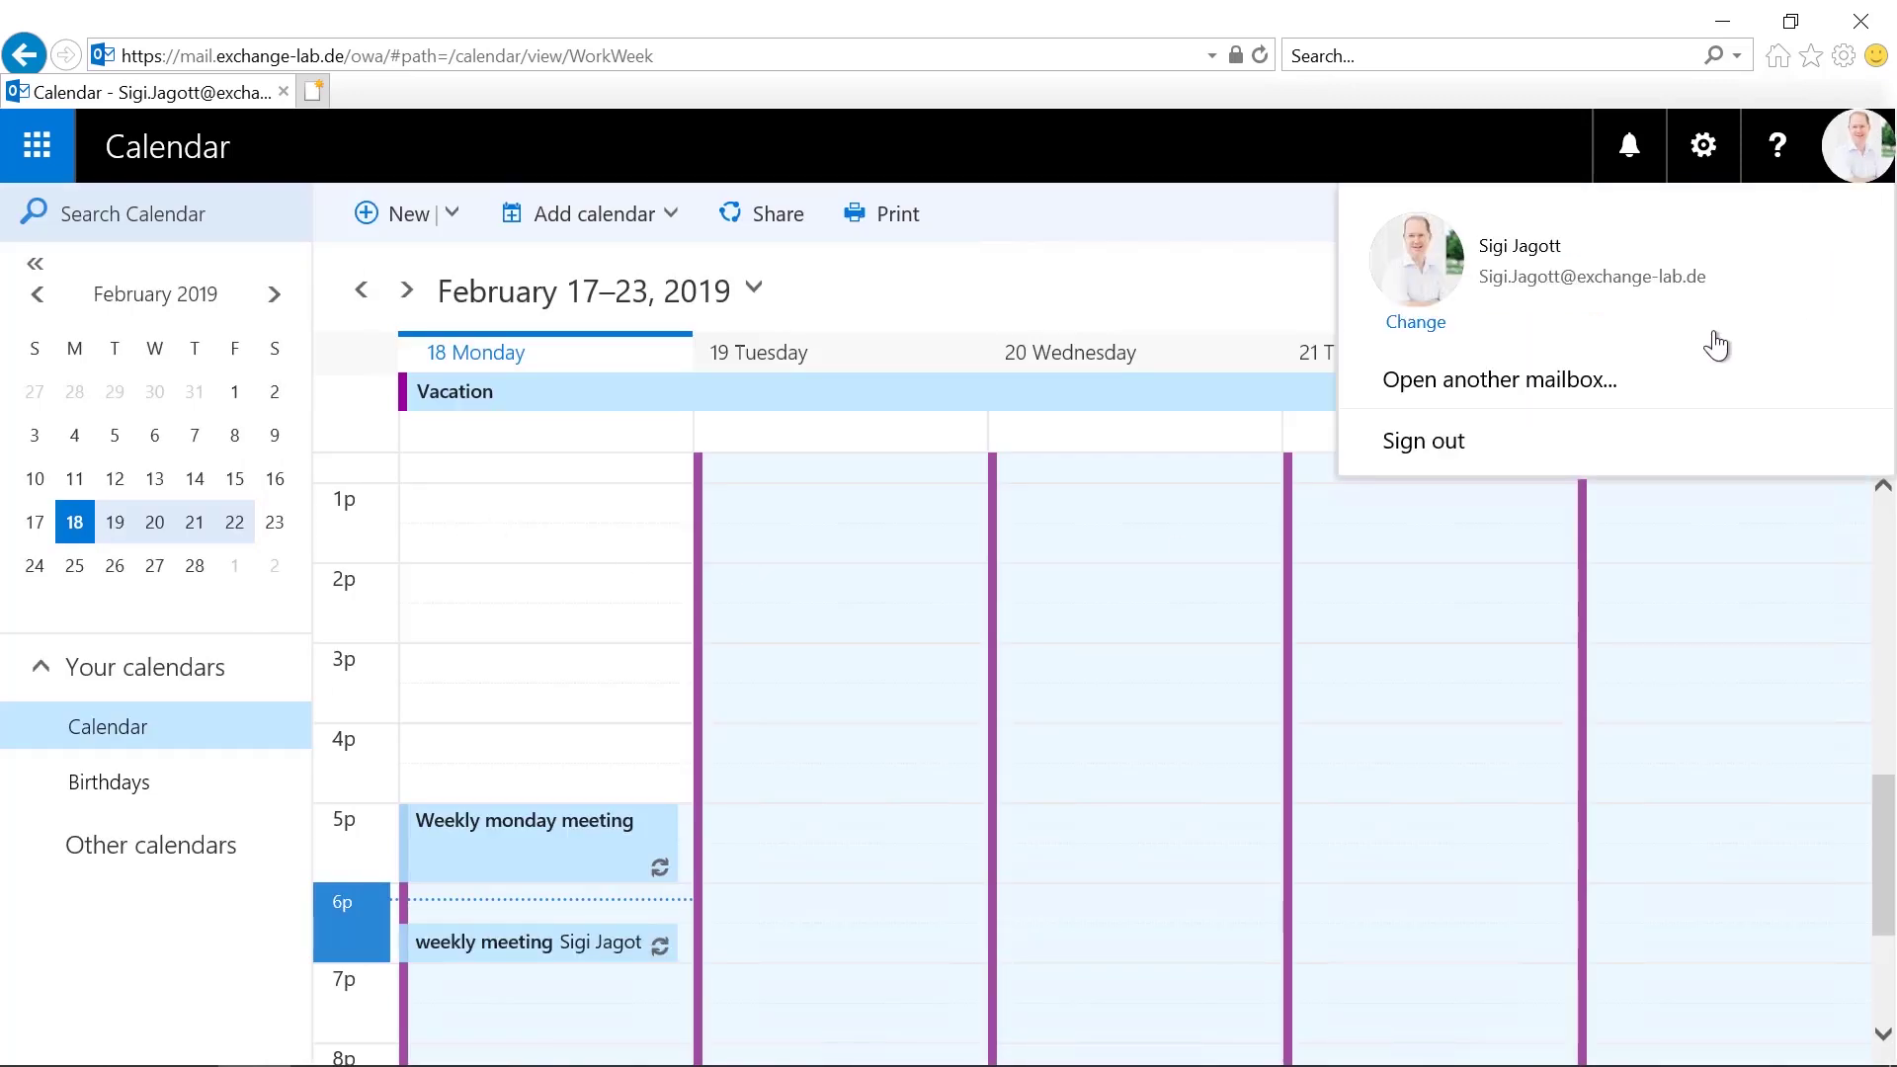
pyautogui.click(1463, 395)
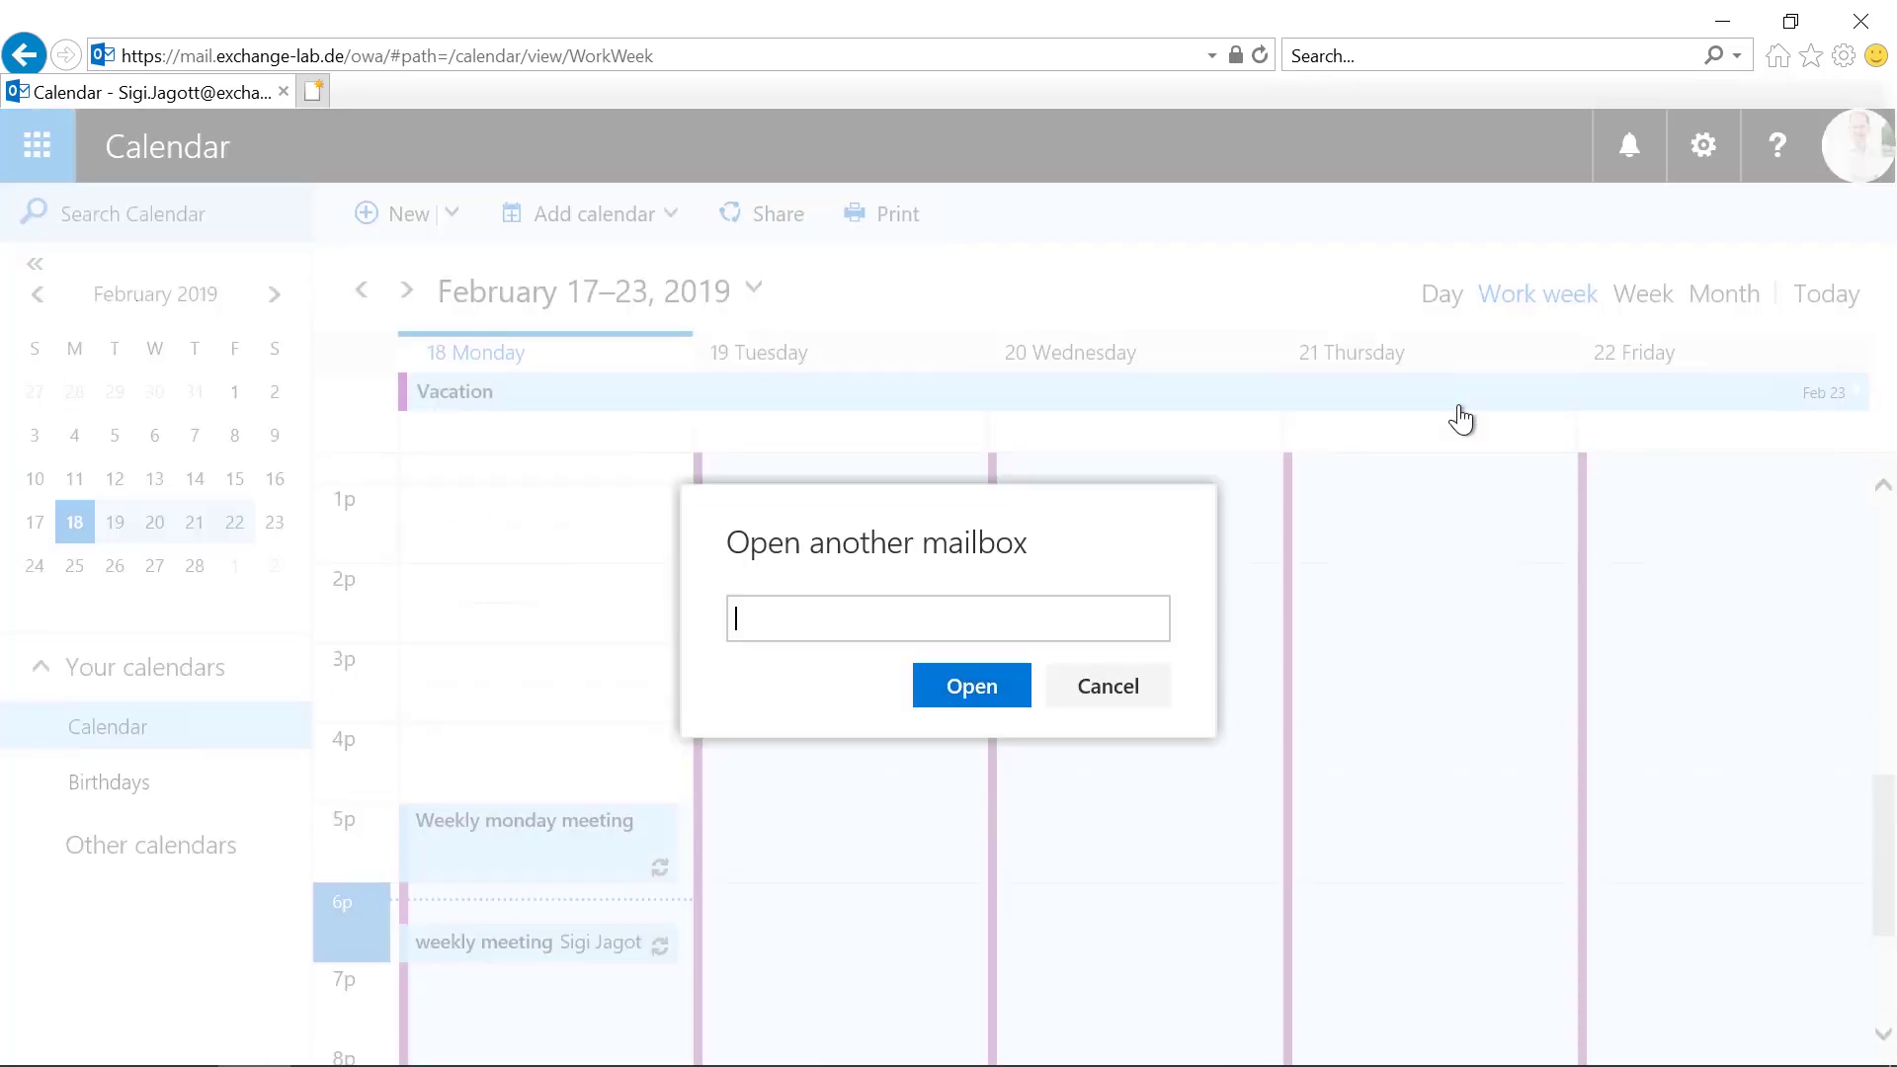
pyautogui.write('hans')
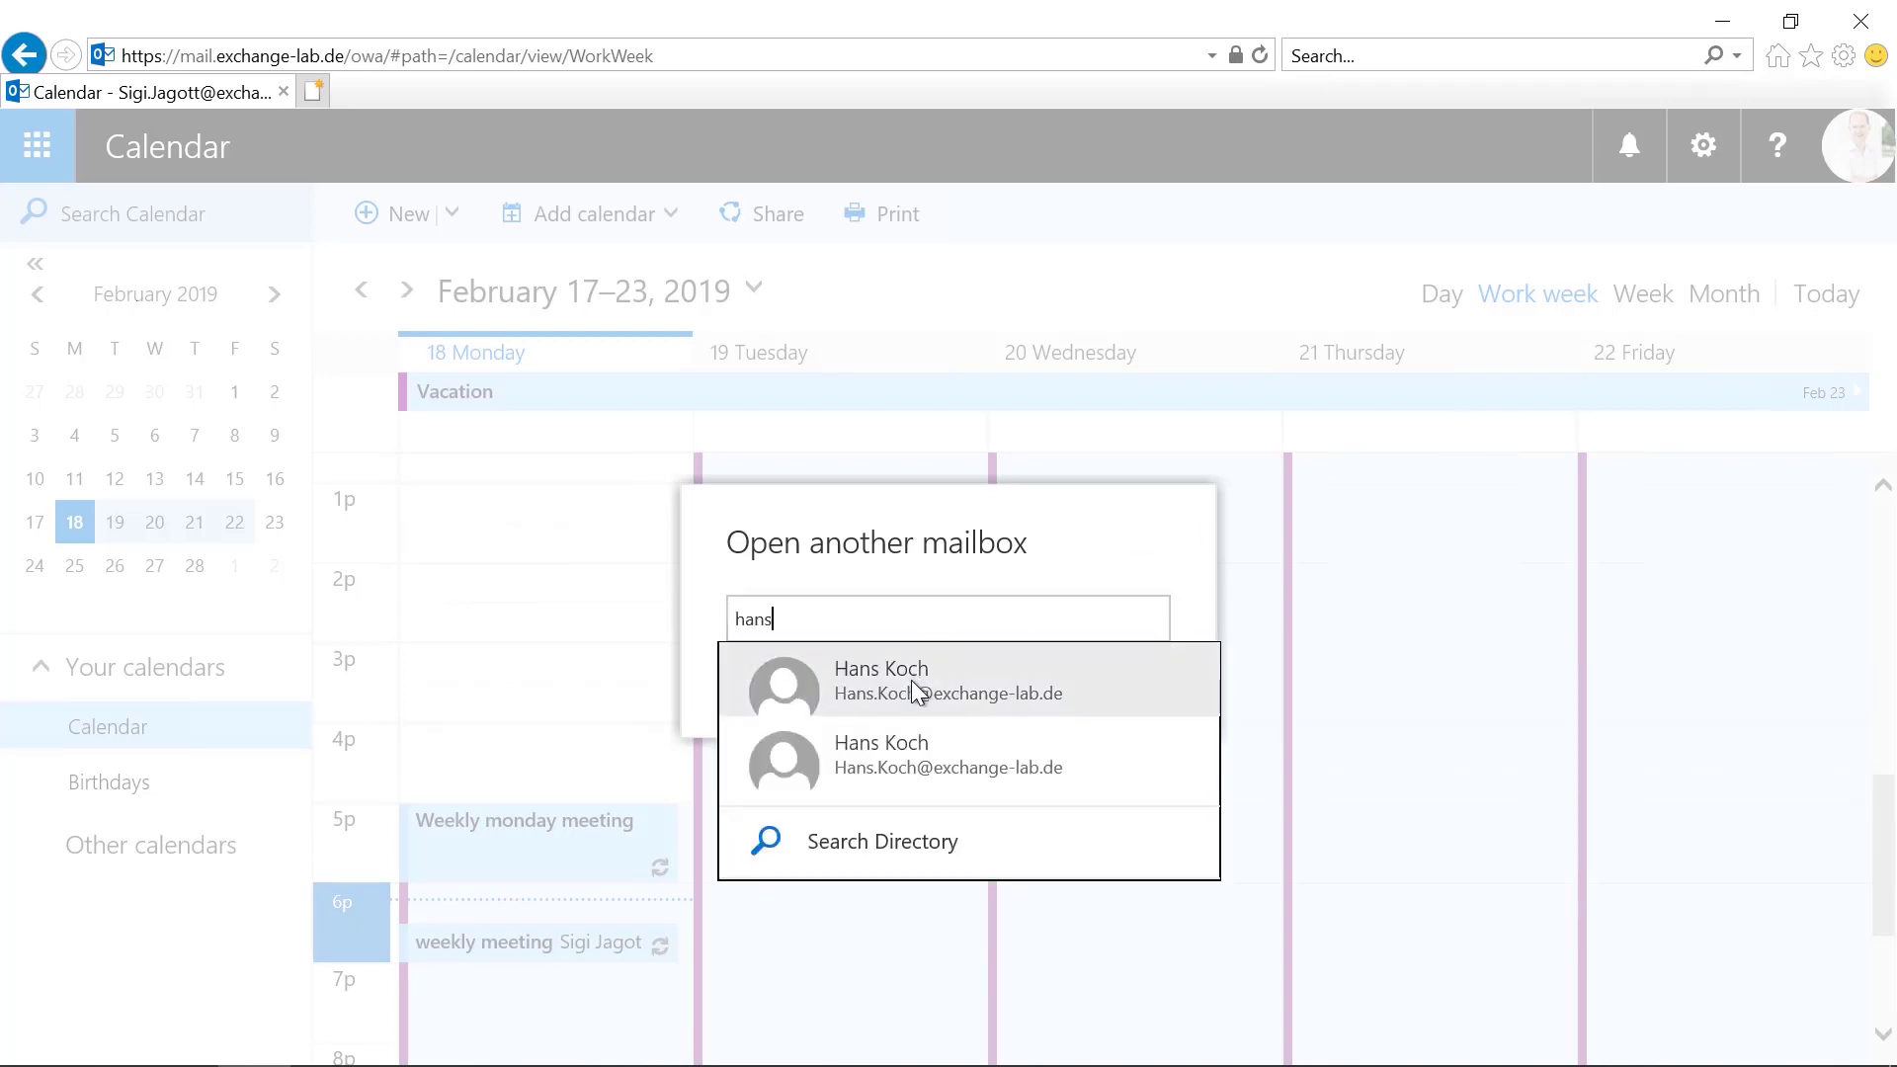
pyautogui.click(911, 680)
pyautogui.click(965, 749)
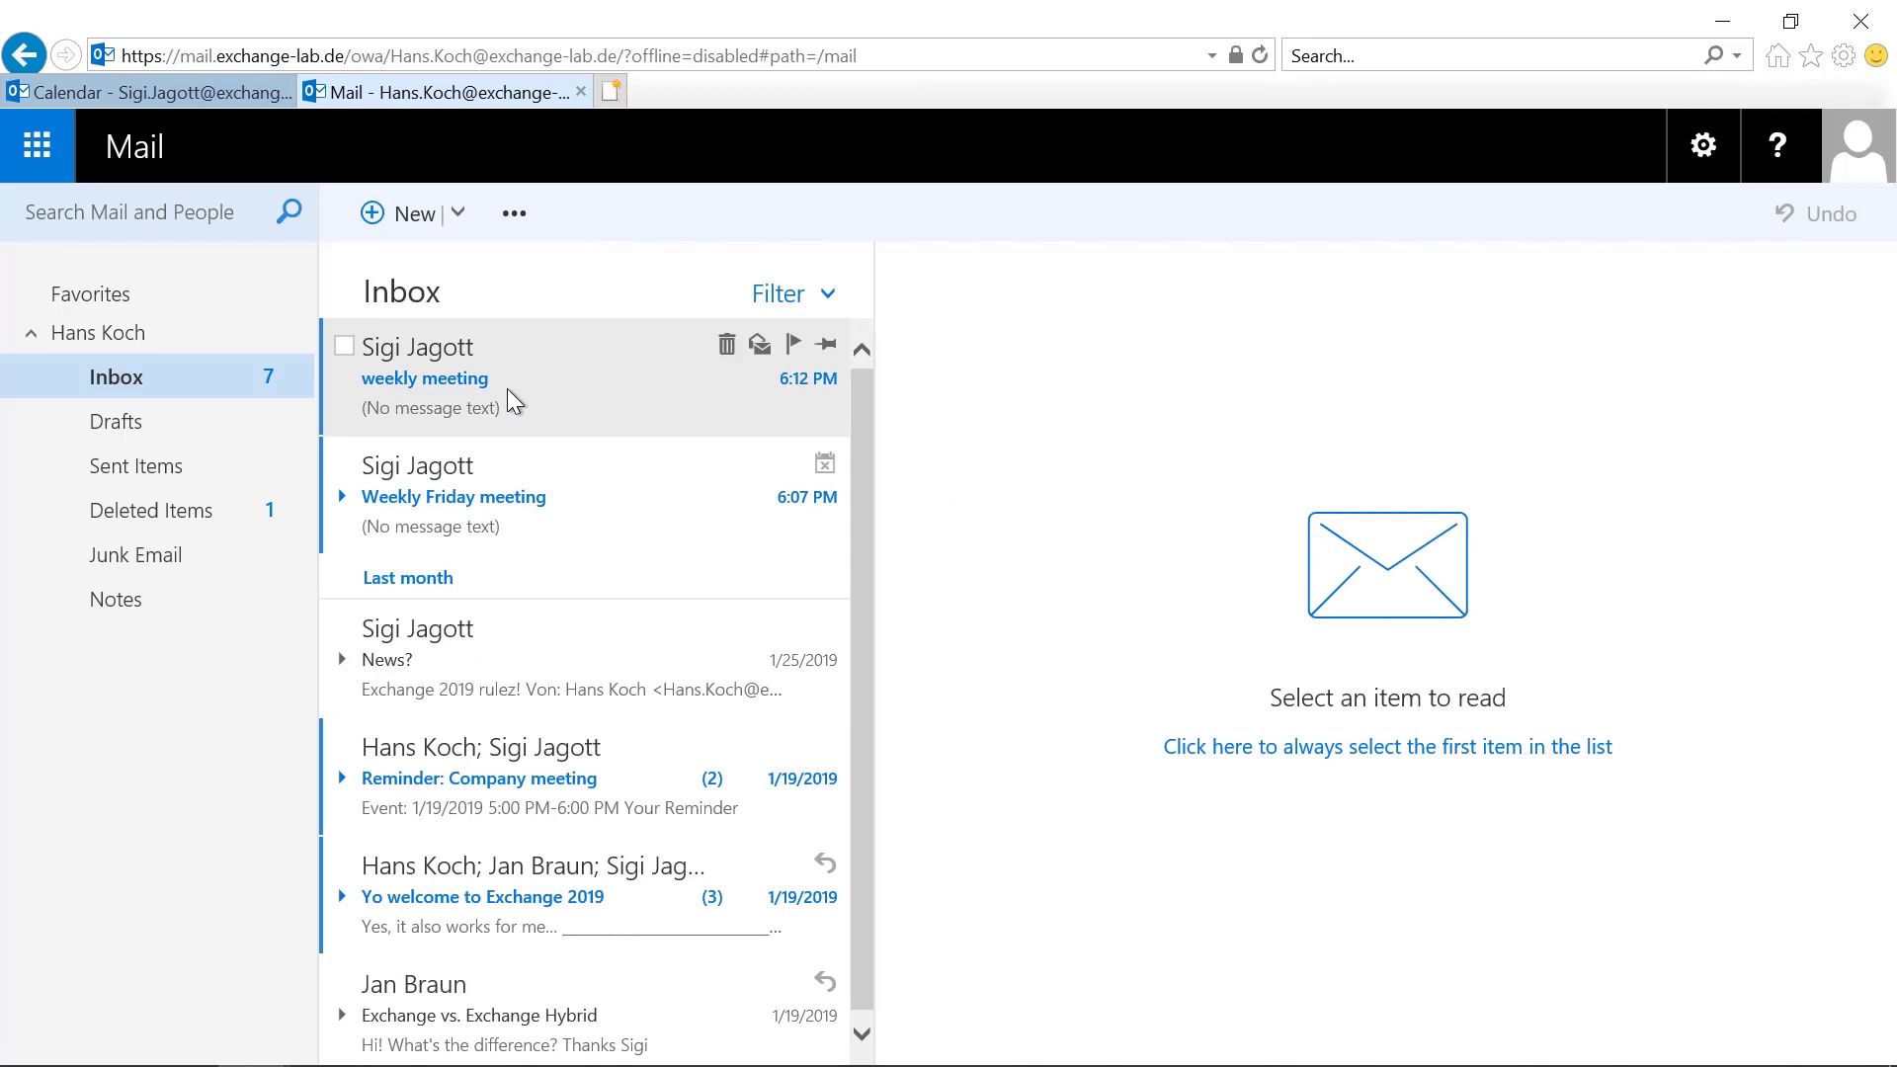
pyautogui.click(507, 388)
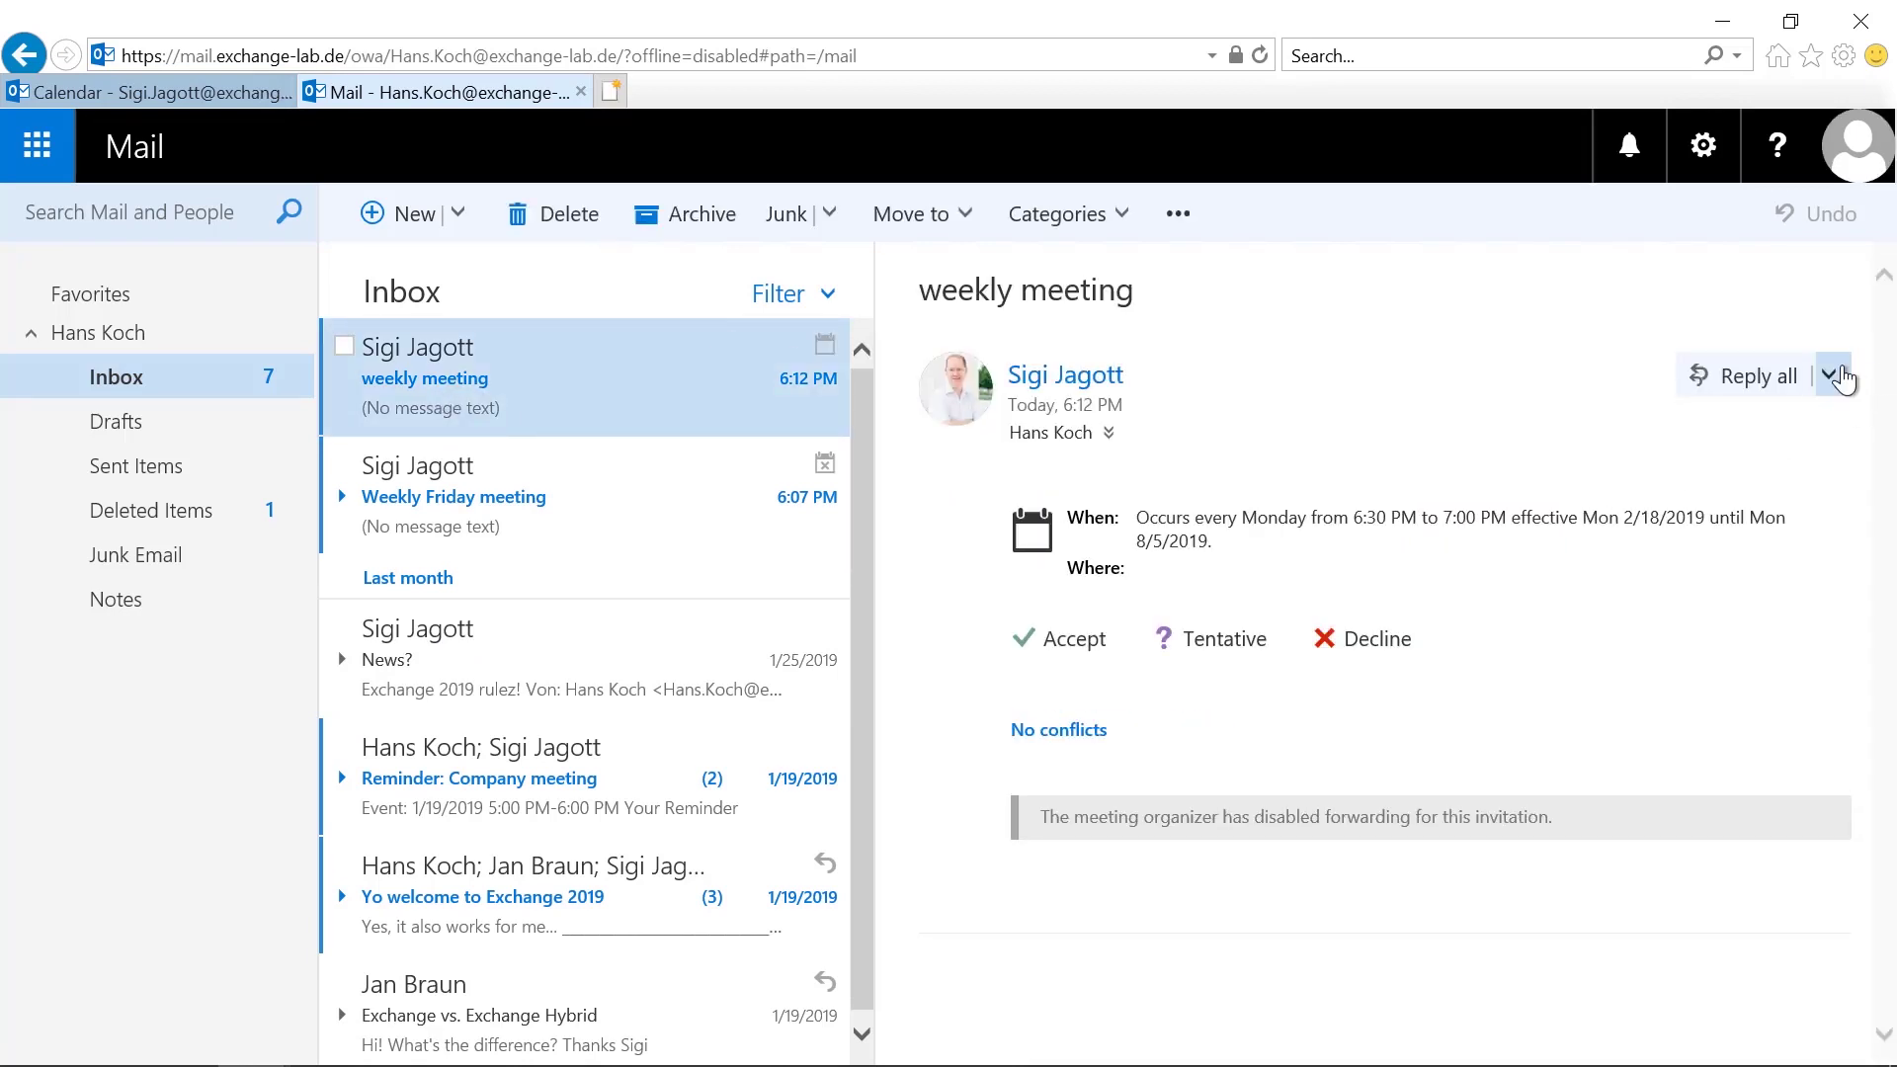
pyautogui.click(1830, 375)
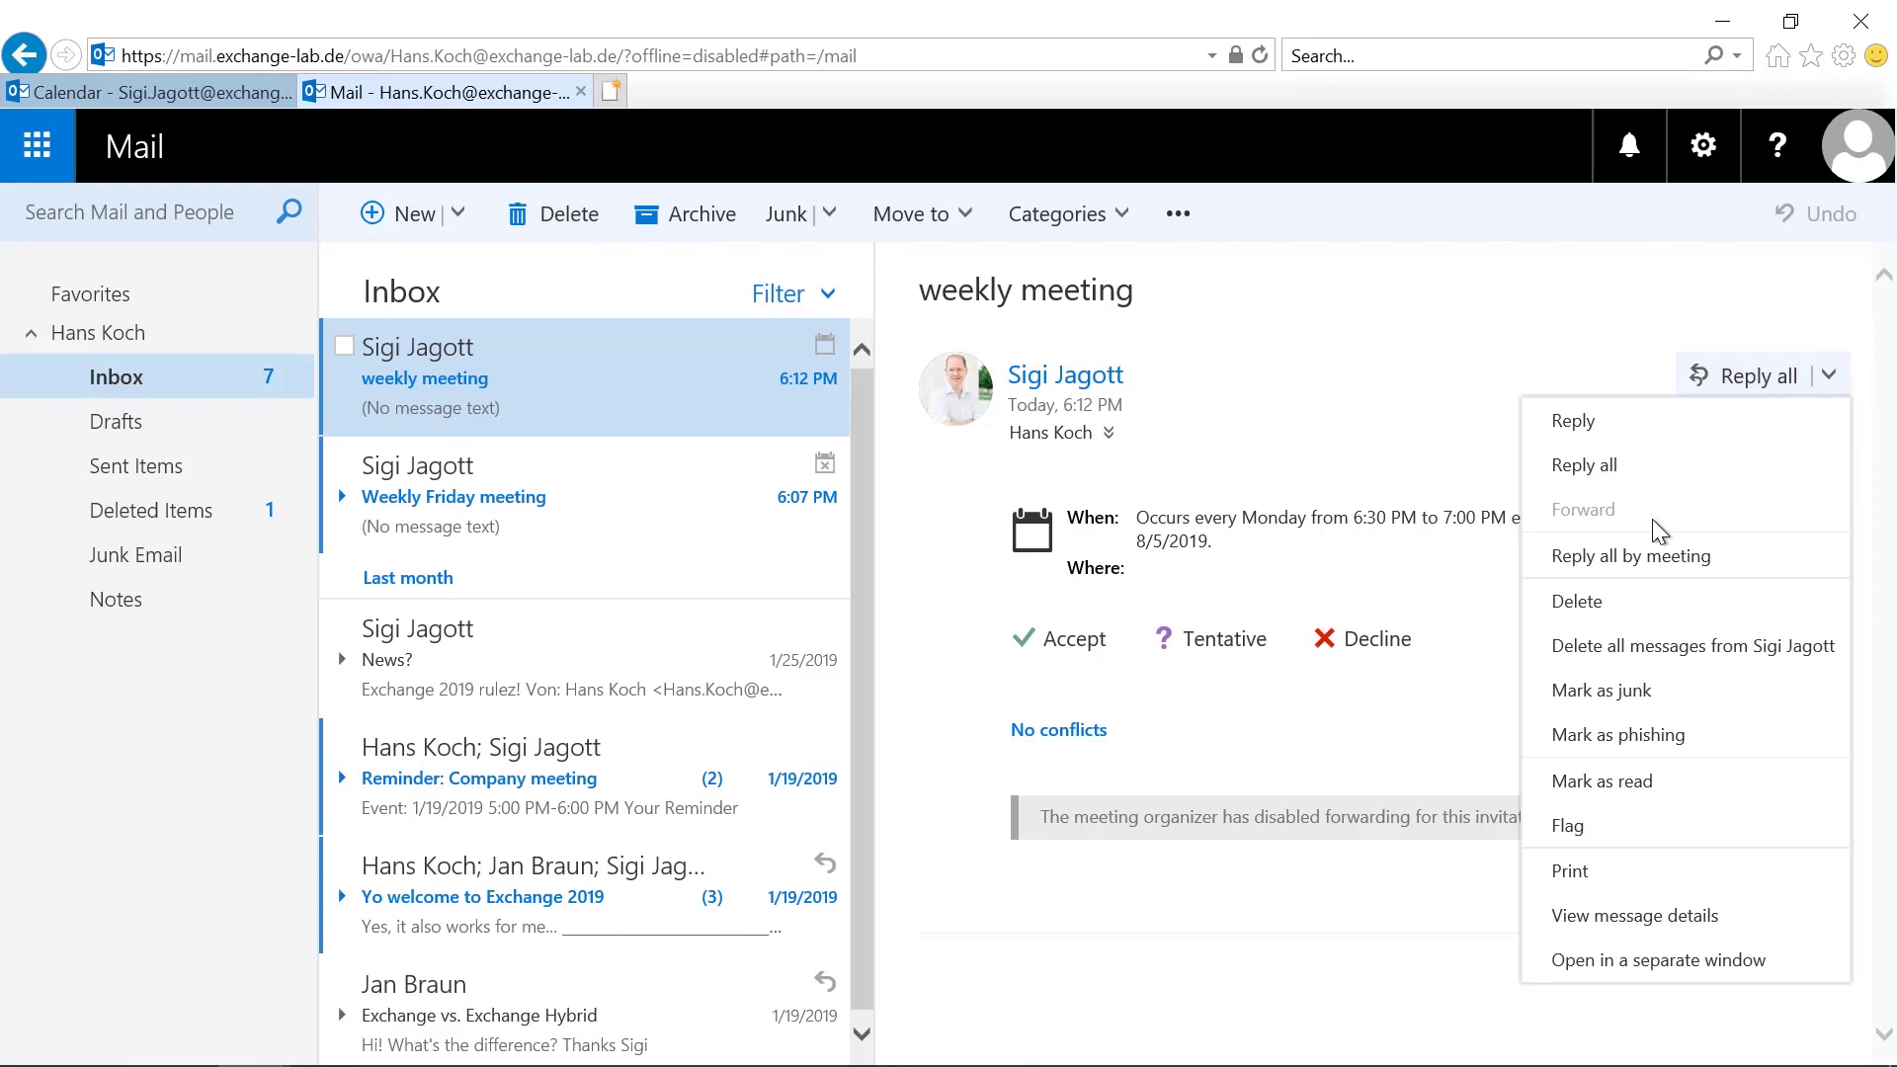